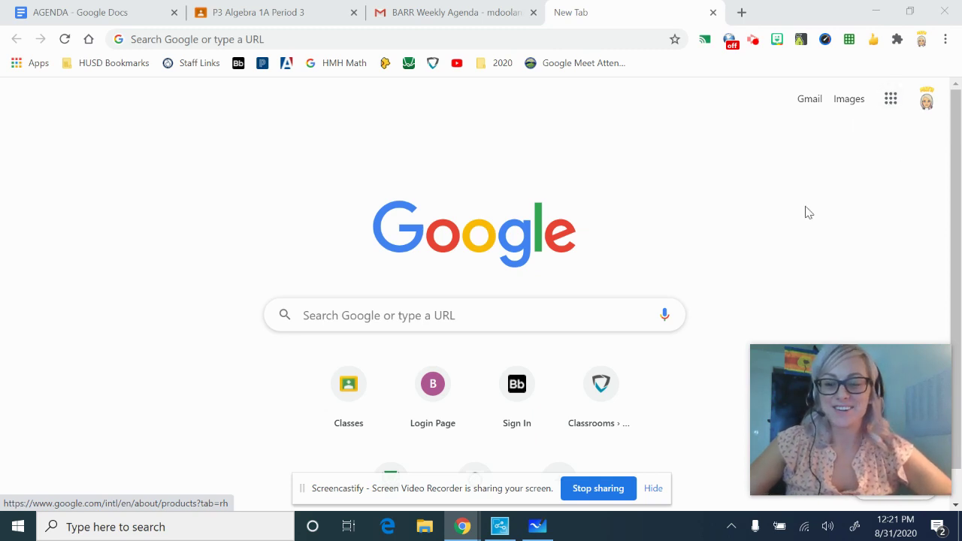
- Launch Google Forms from the Google apps grid in the new Chrome tab
left_click(891, 106)
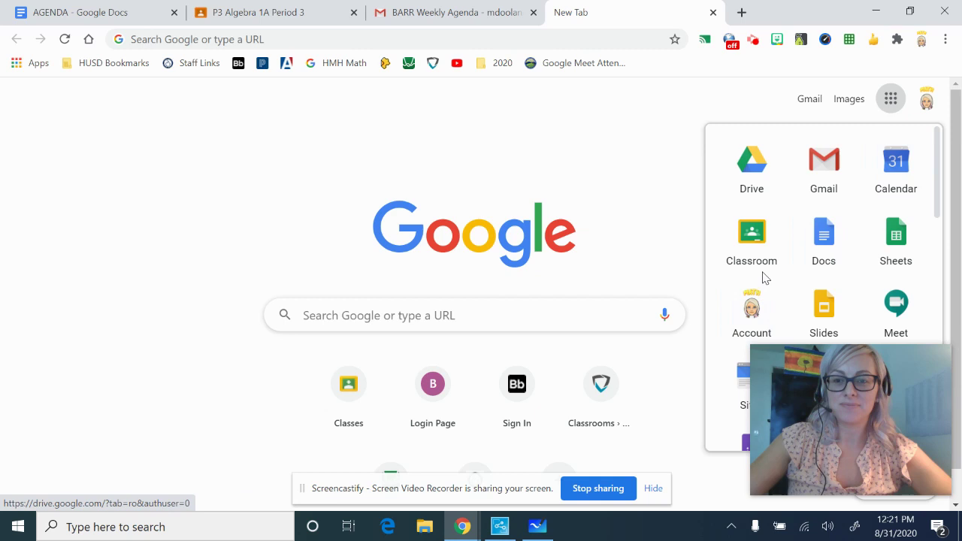
left_click_drag(807, 369, 88, 324)
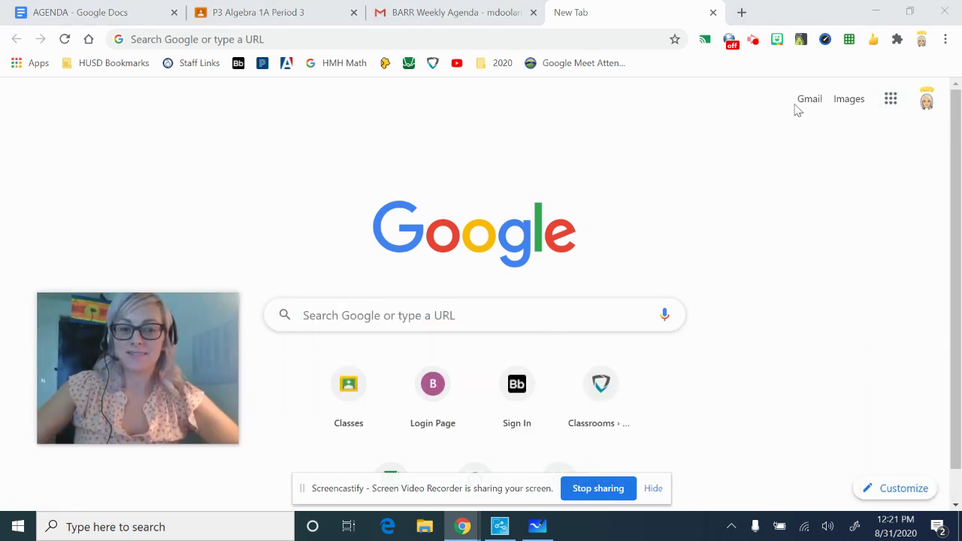
left_click(891, 98)
scroll(838, 310, "down", 2)
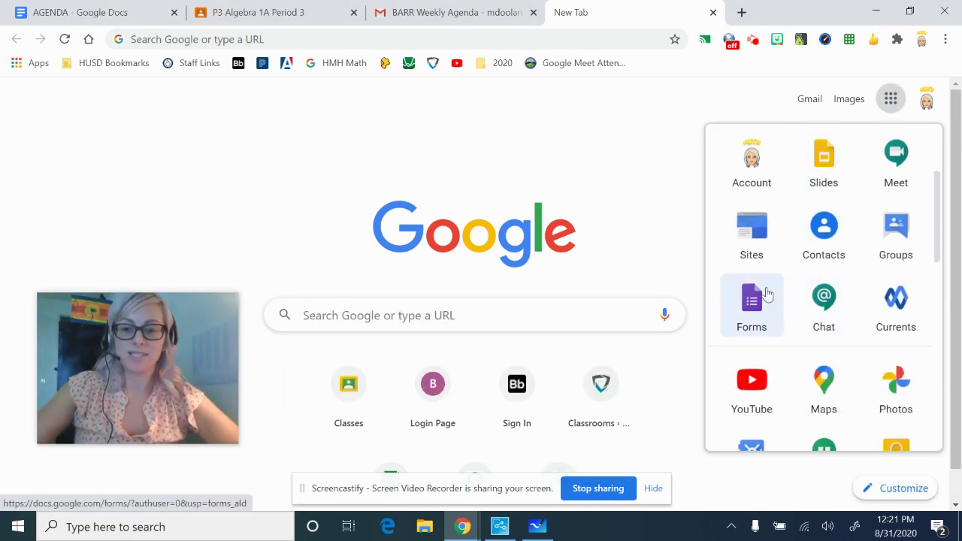
left_click(752, 298)
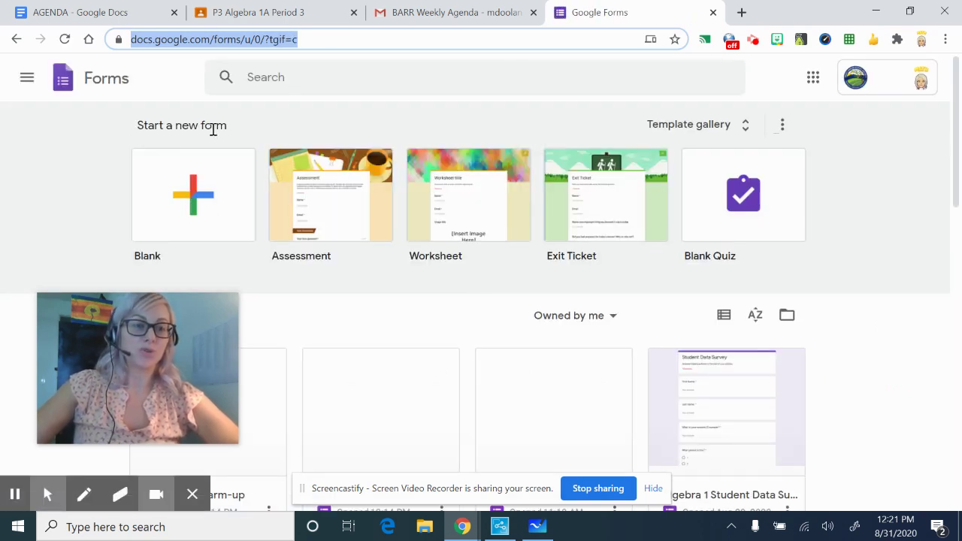
- Create a blank form and enter the owner's name plus 'Task #1 Survey' as its description
left_click(193, 204)
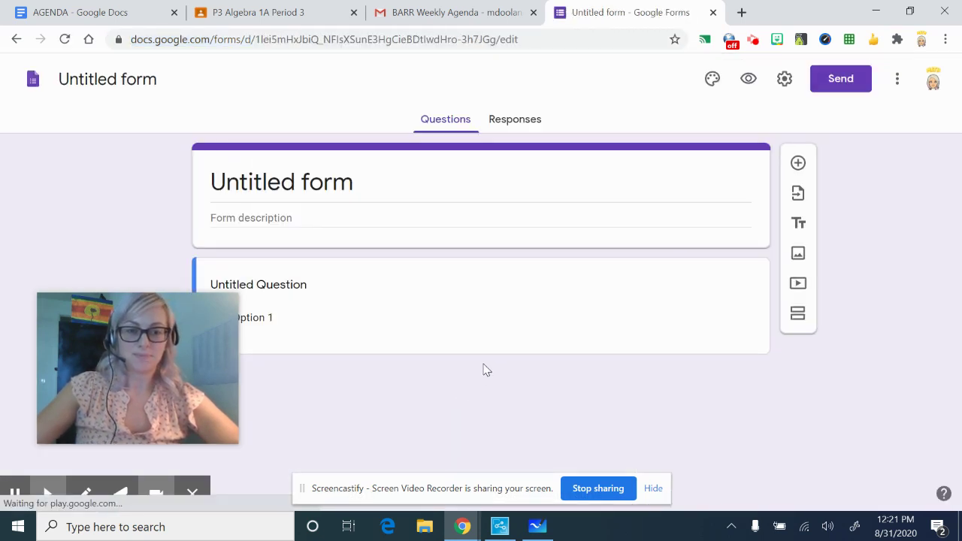
left_click(360, 216)
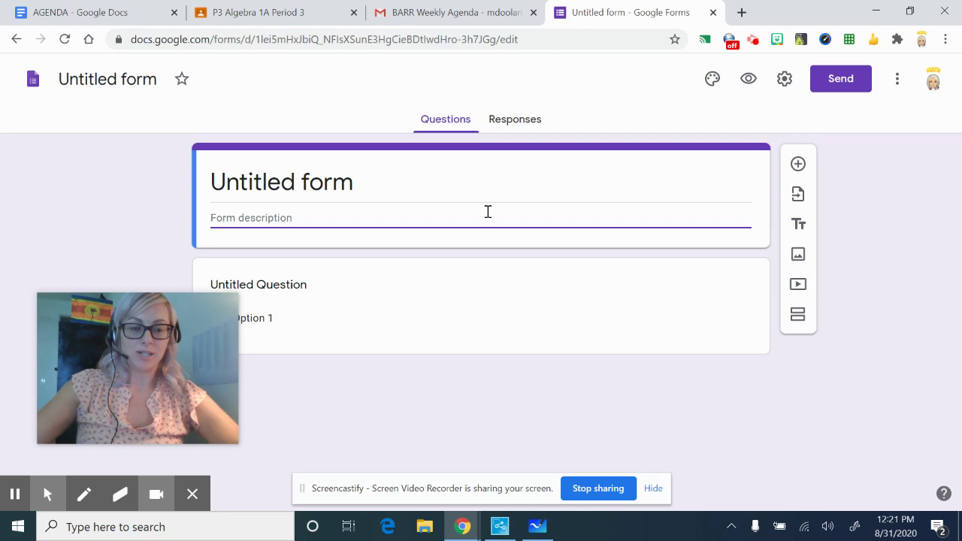
type("Mary ")
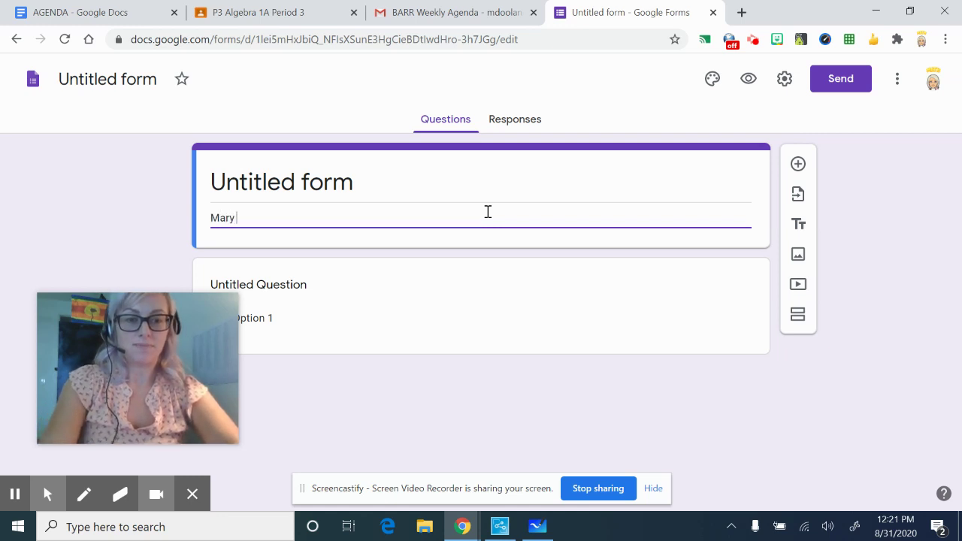
type("Doolan Task")
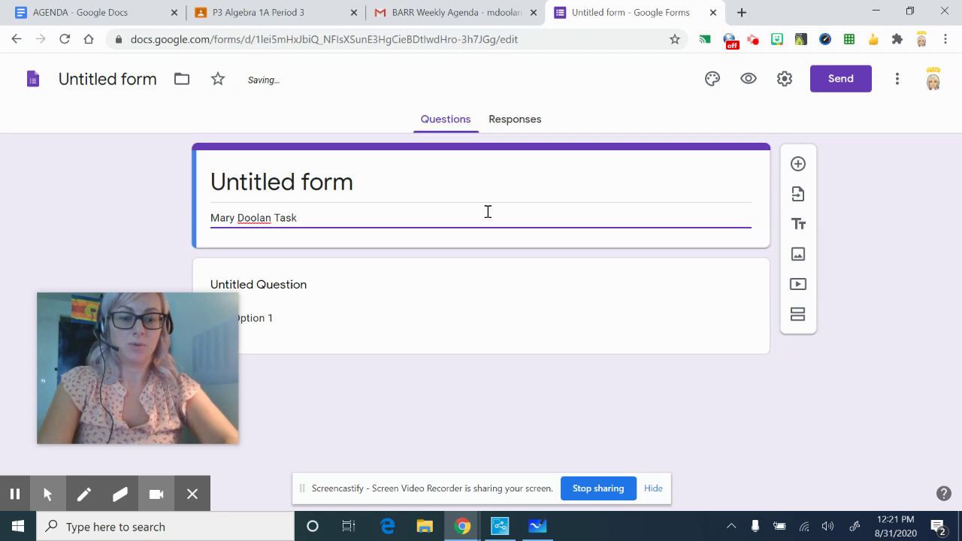
type(" #1 ")
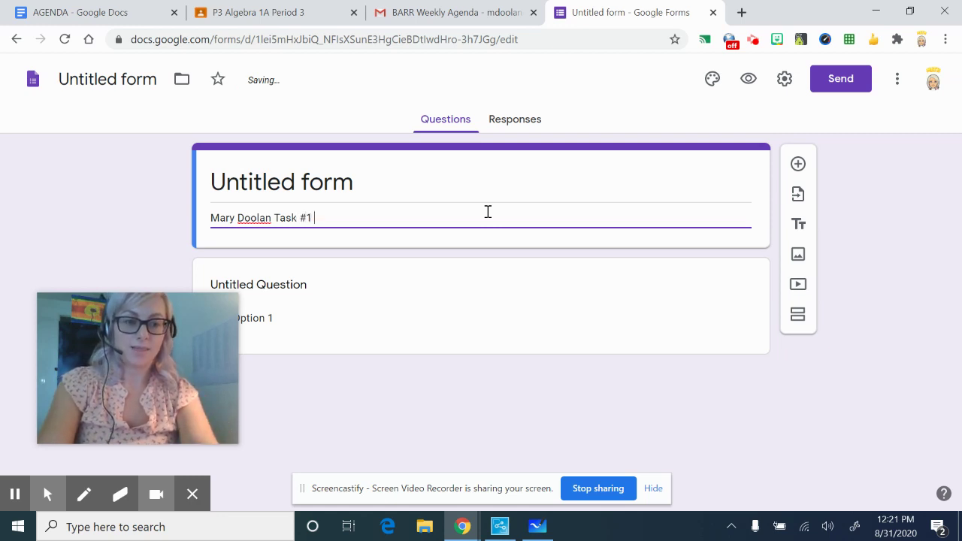
type("S")
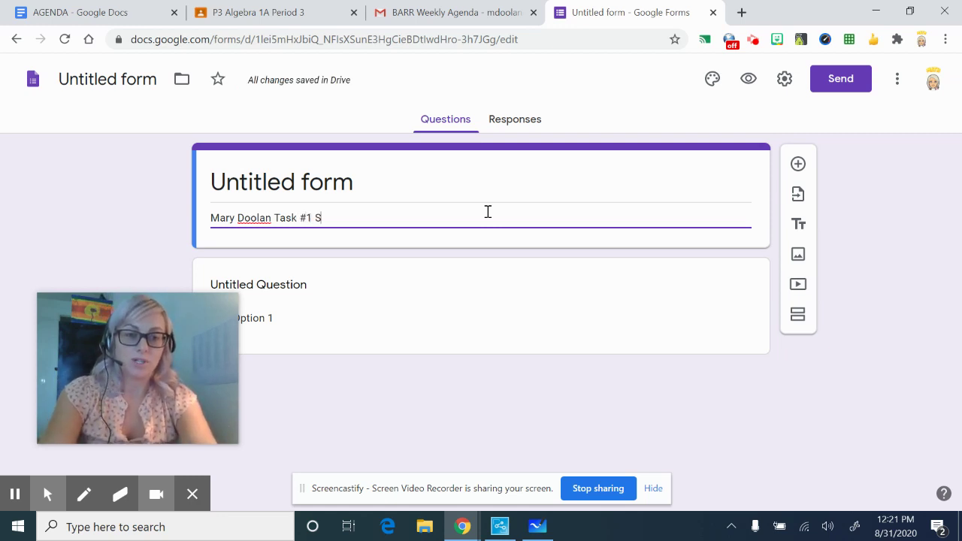
type("urvey")
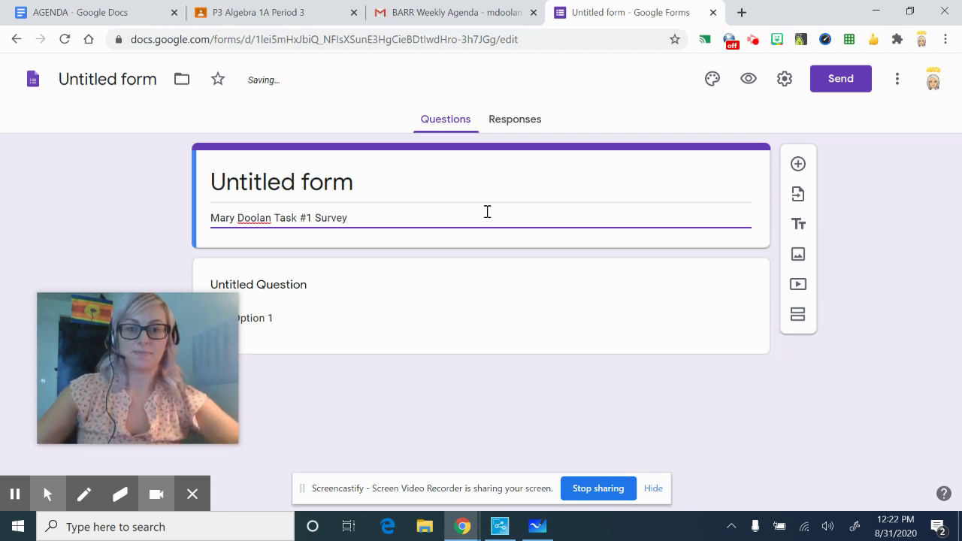
- Replace the first question's placeholder title with 'What is your favorite color'
left_click(447, 391)
left_click(445, 337)
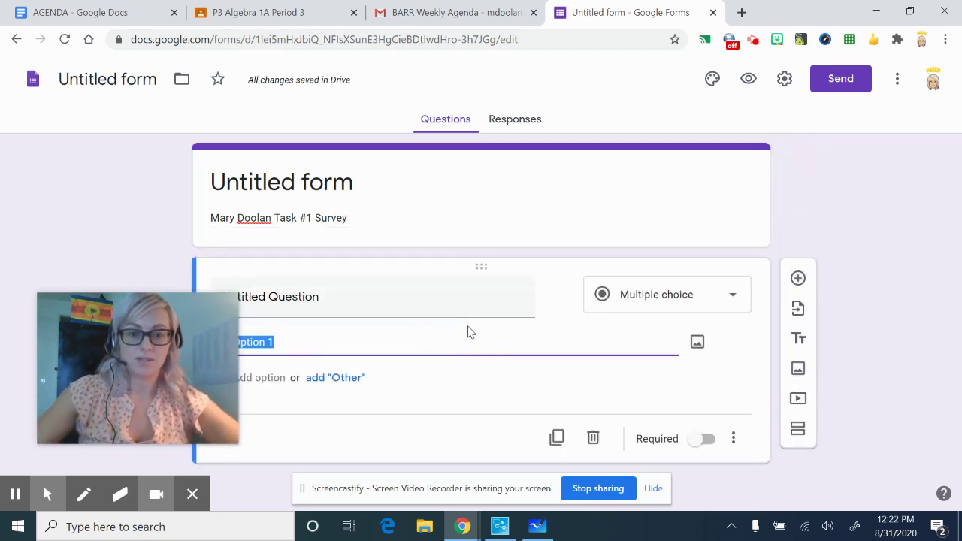
left_click_drag(201, 325, 154, 182)
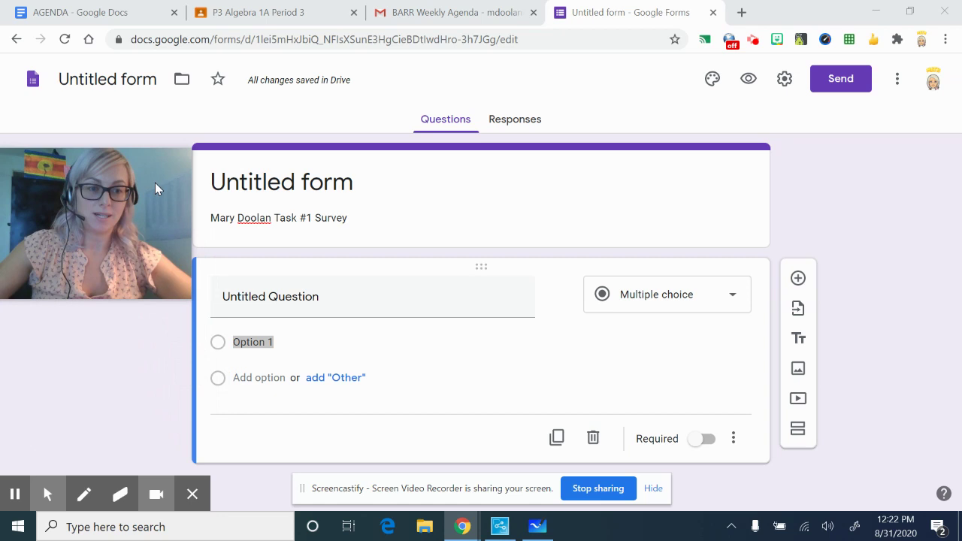
left_click(120, 346)
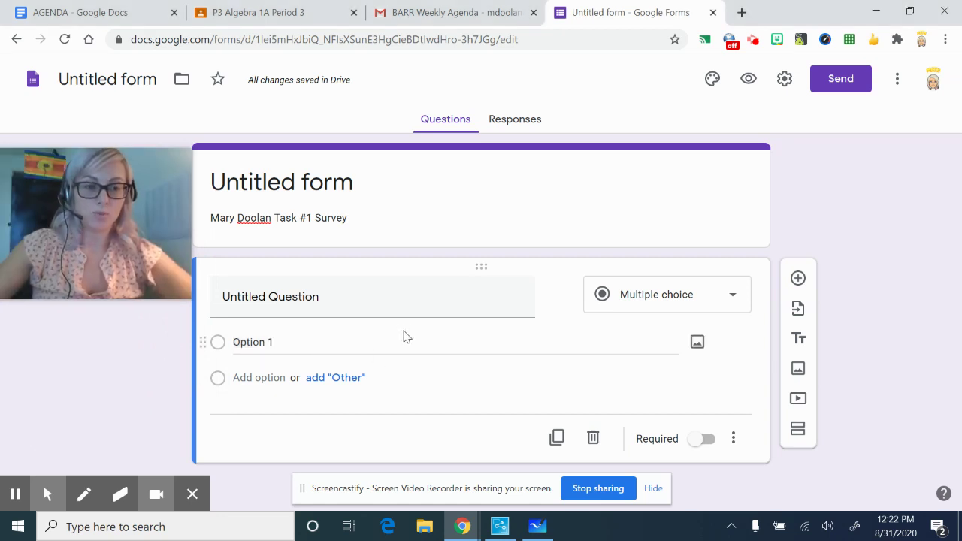
left_click(371, 296)
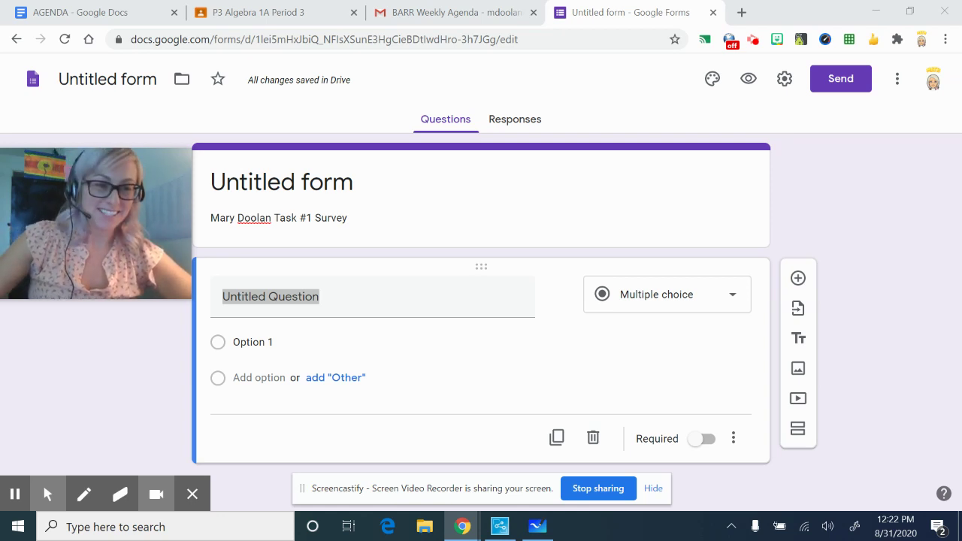
left_click(375, 310)
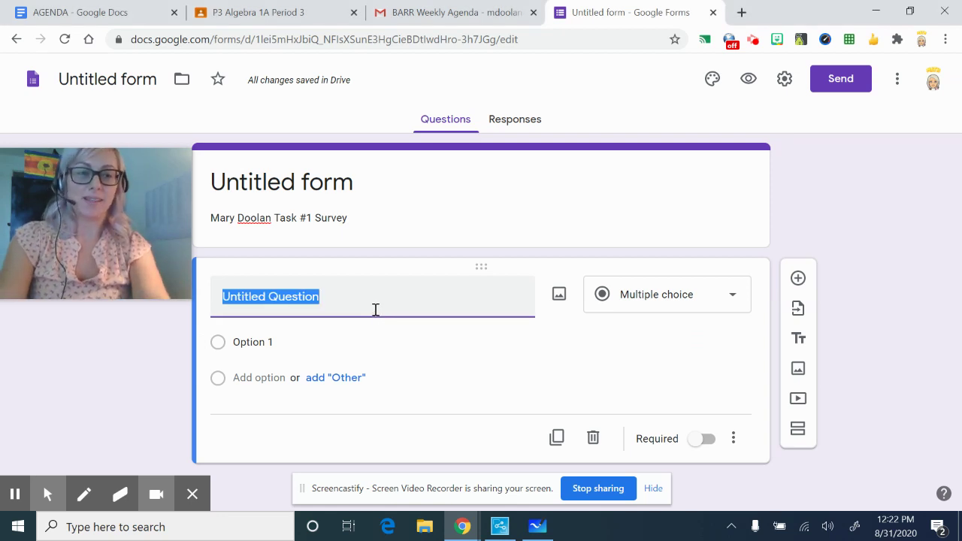
type("What is yo")
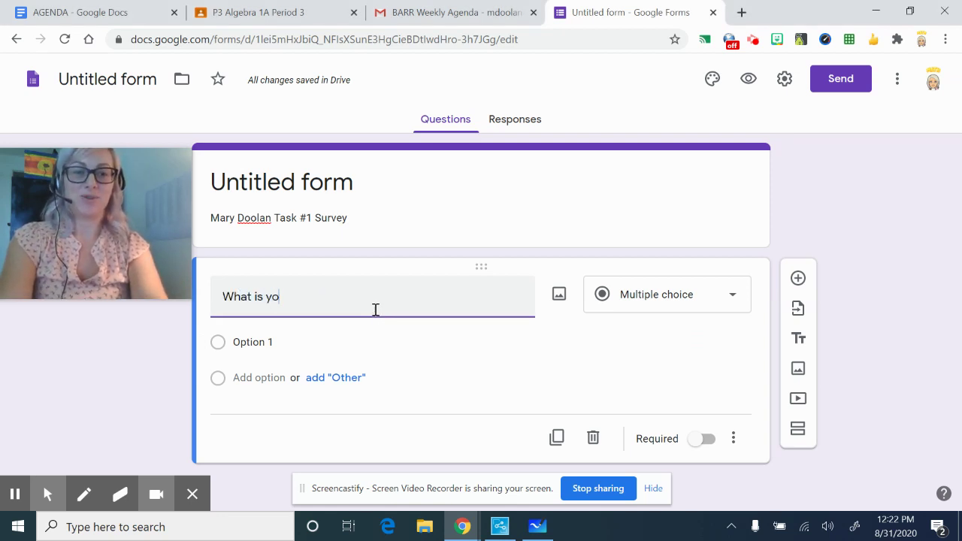
type("ur favorite")
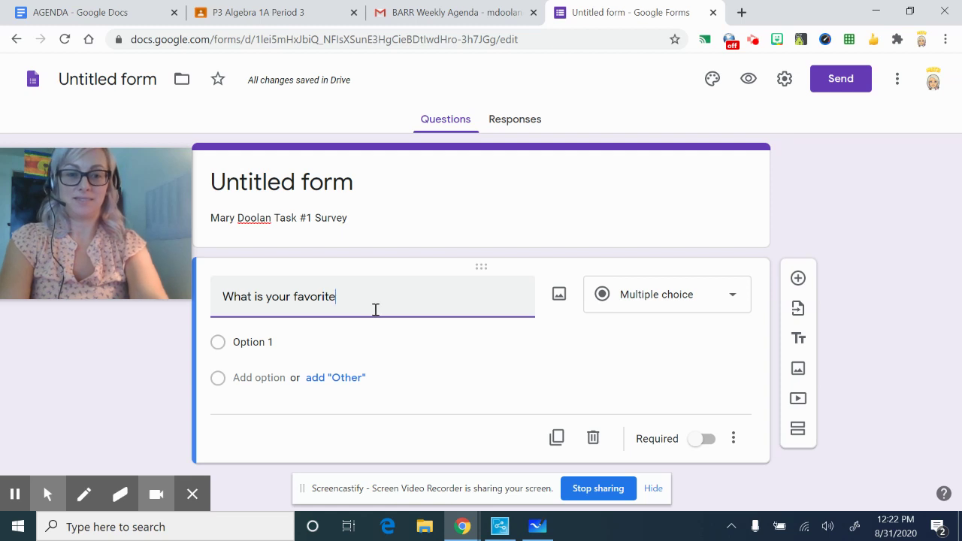
type(" color?")
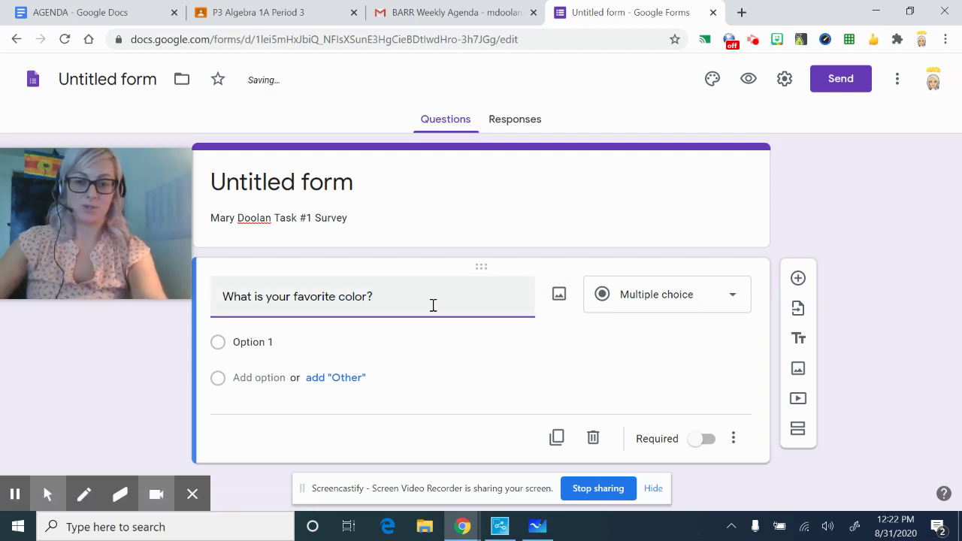
- Fill the color question's choices: red, orange, green, blue, purple and other
left_click(272, 340)
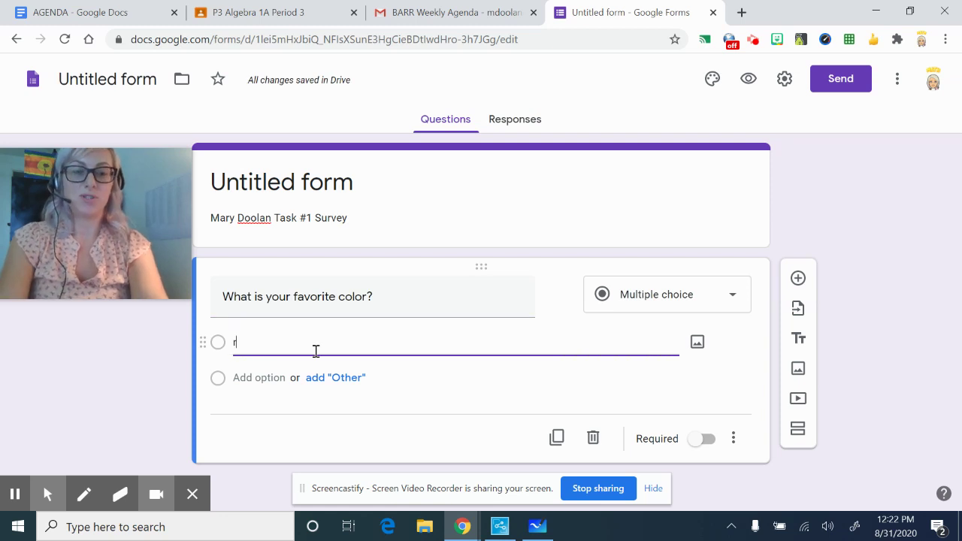
left_click(269, 383)
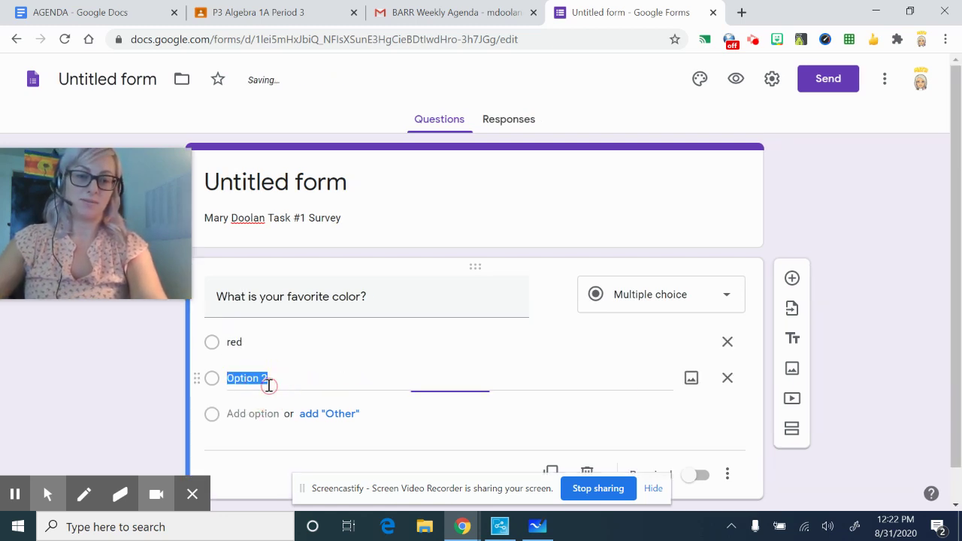
type("orange")
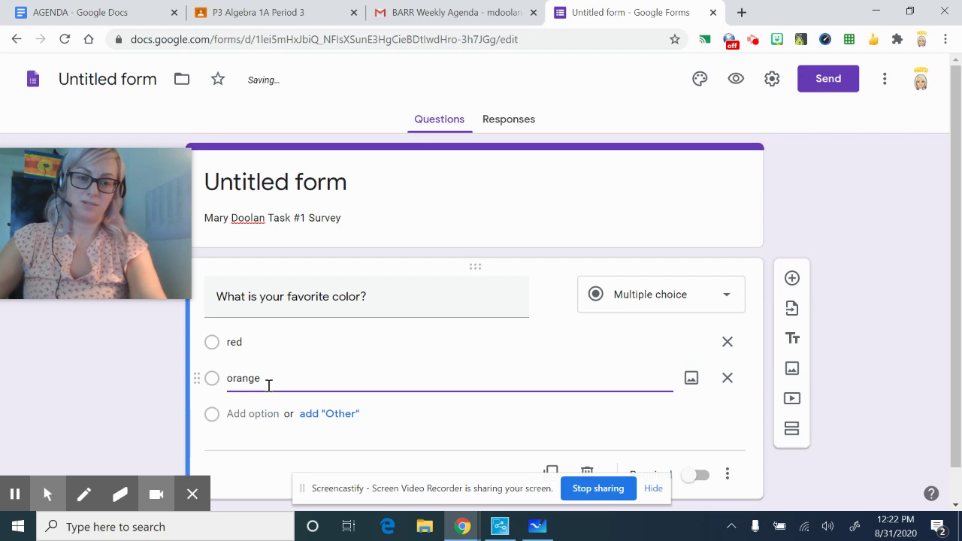
left_click(272, 414)
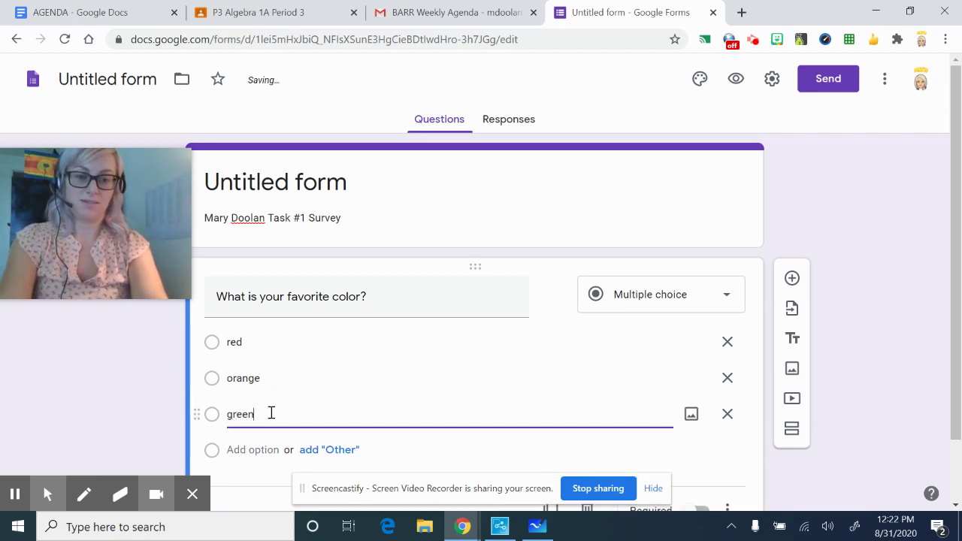
type("green")
left_click(248, 451)
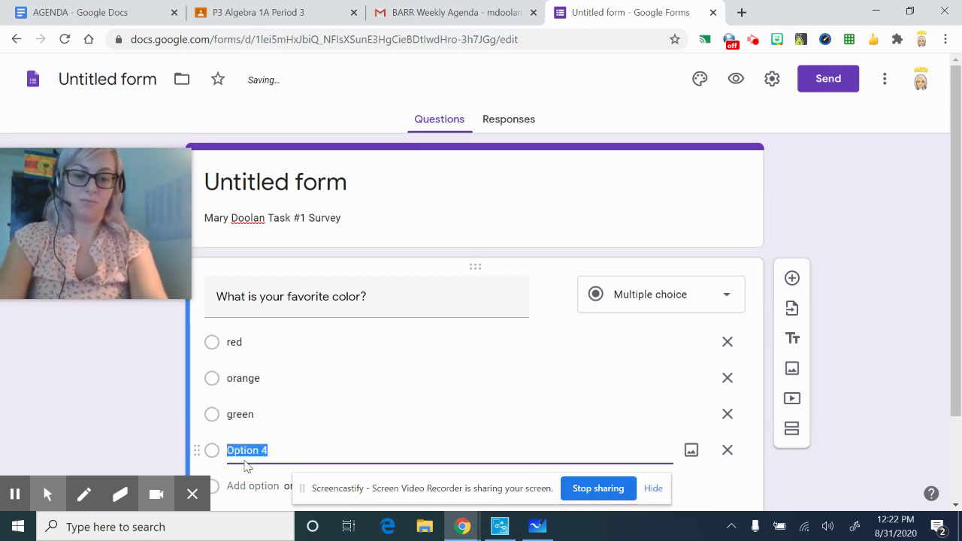
left_click(236, 486)
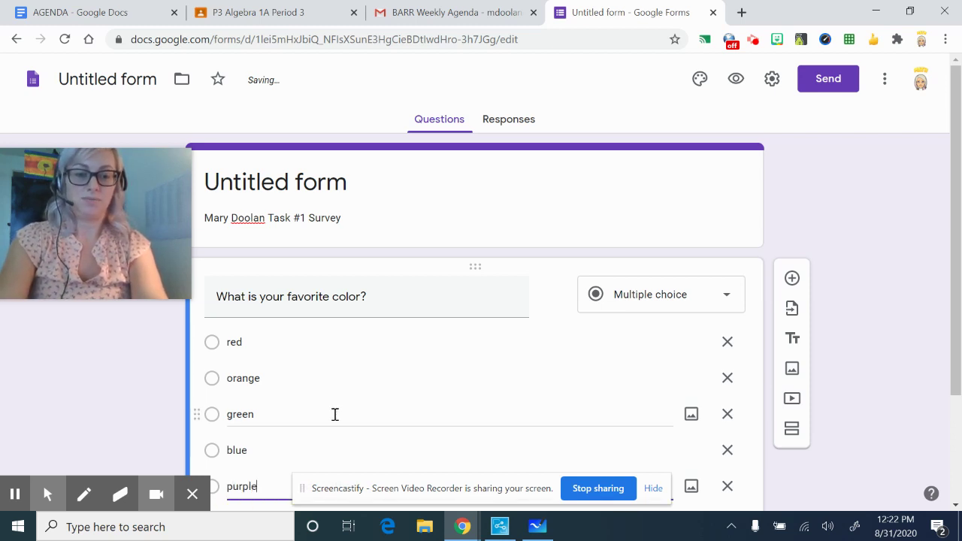
type("purple")
scroll(279, 414, "down", 2)
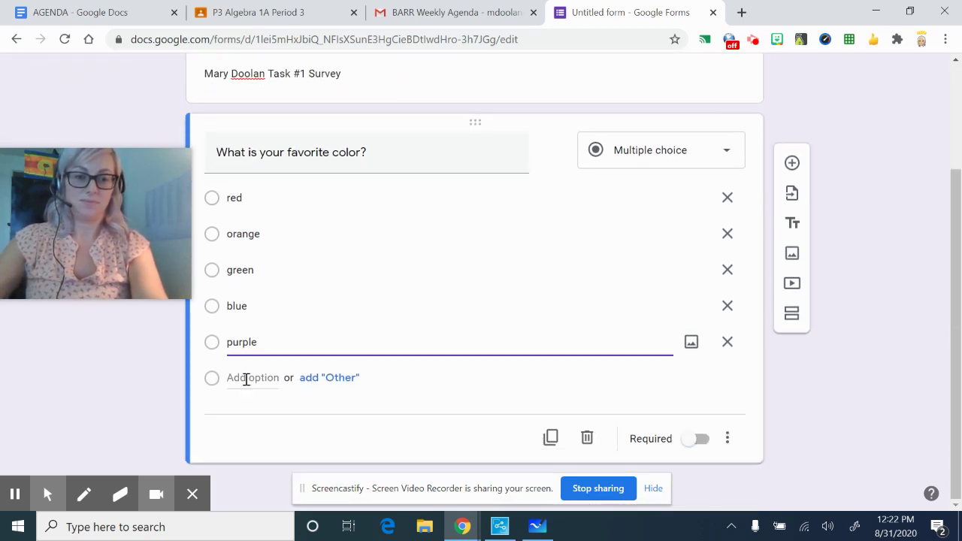
left_click(245, 378)
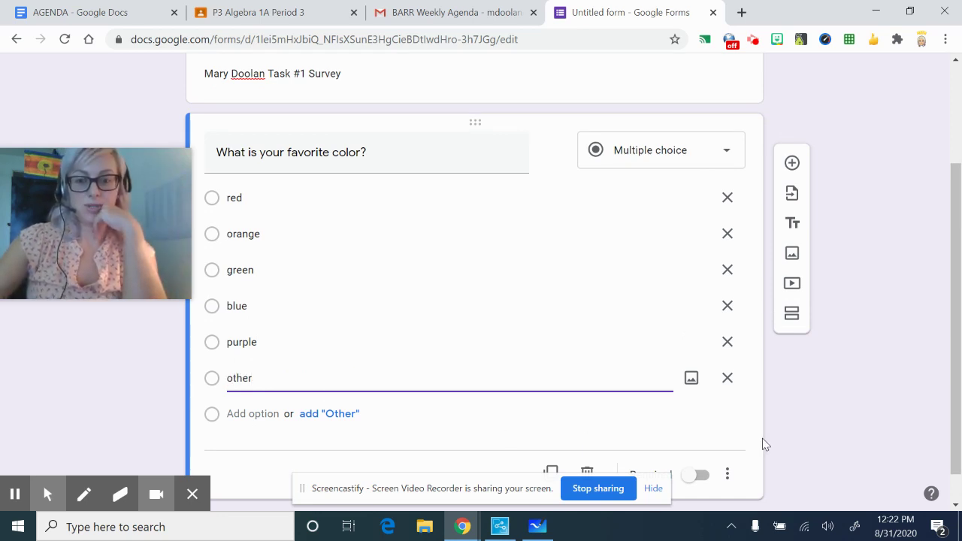
left_click(853, 435)
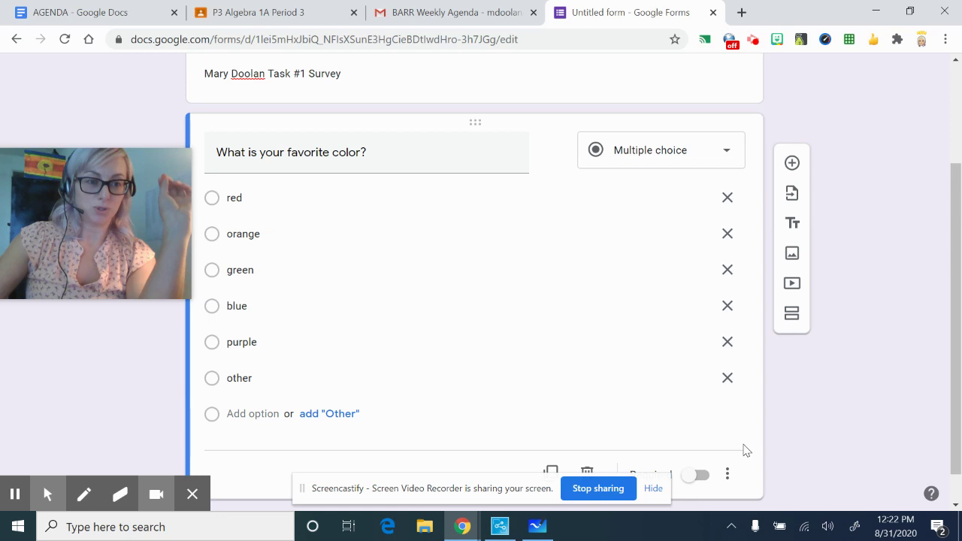
- Add a question on daily video-game hours with answer choices 0 through 10
left_click(791, 163)
scroll(861, 315, "down", 2)
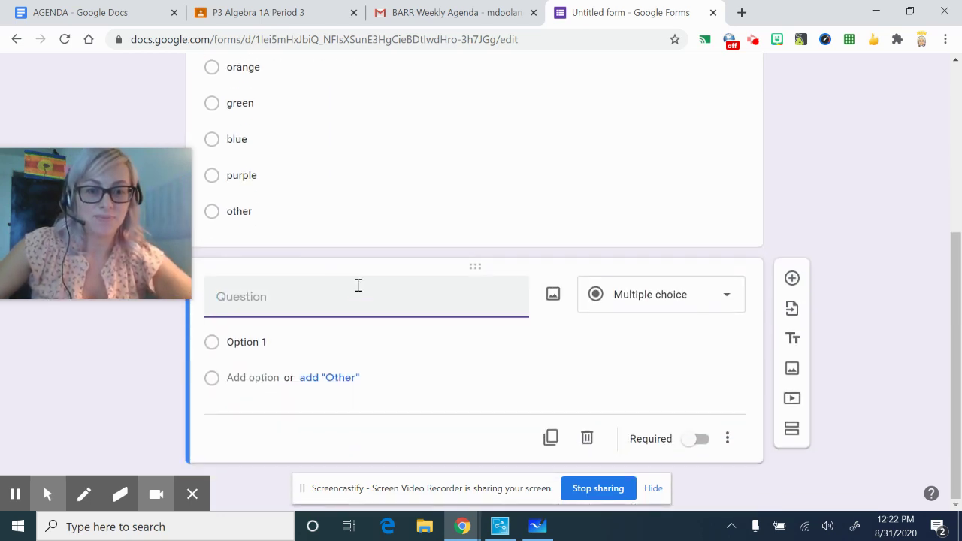
scroll(376, 201, "up", 2)
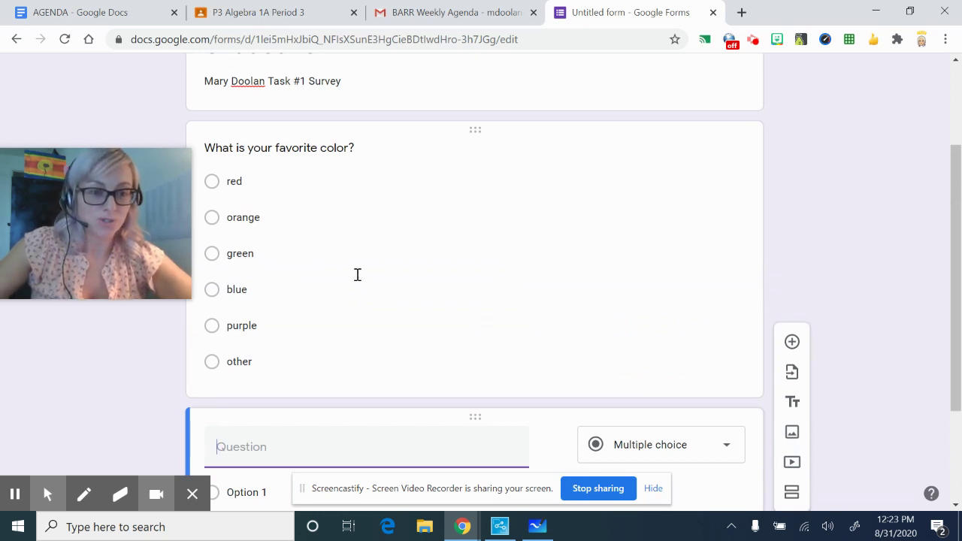
scroll(336, 395, "down", 1)
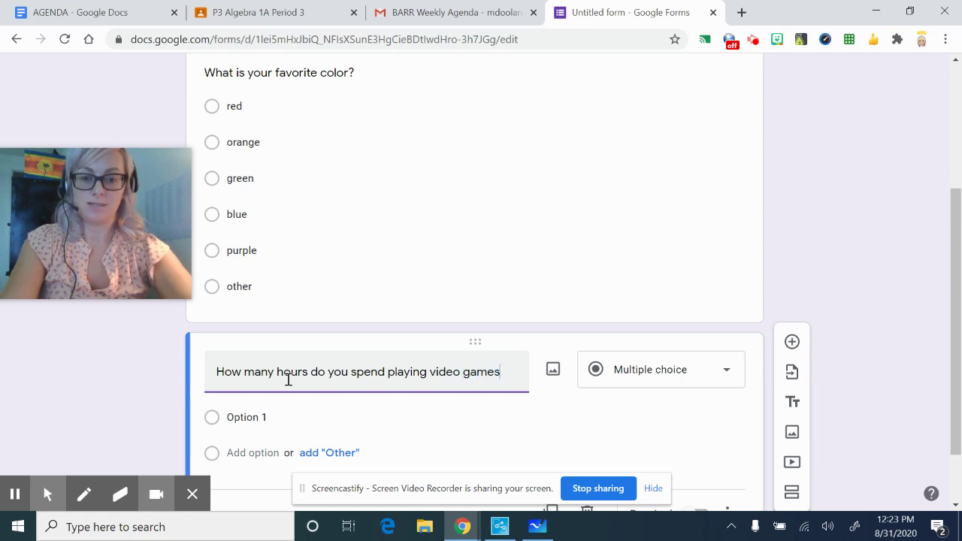
type("a")
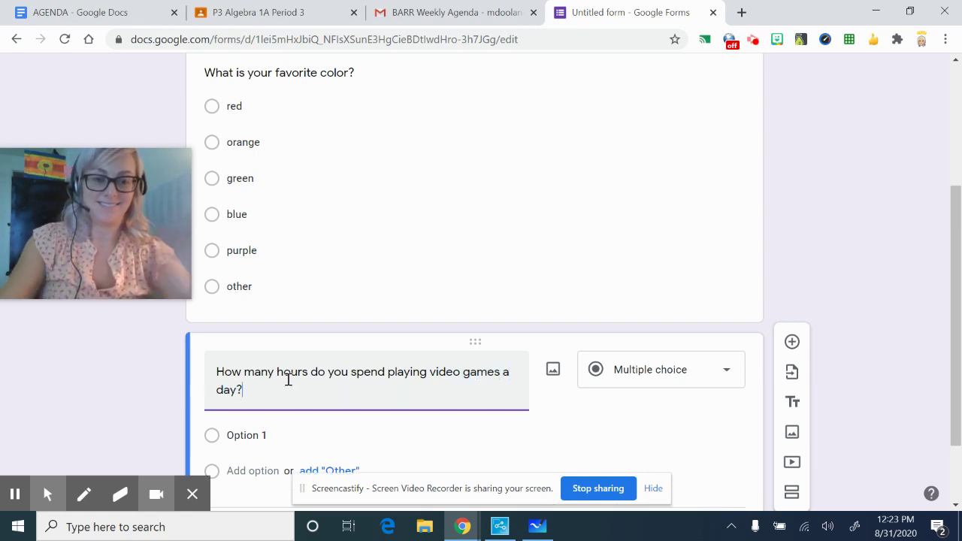
left_click(237, 435)
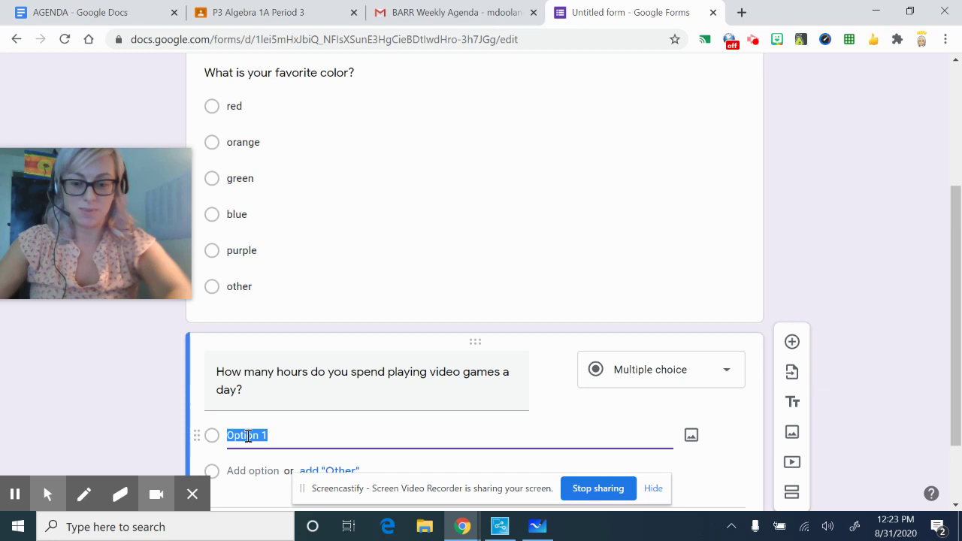
left_click(248, 472)
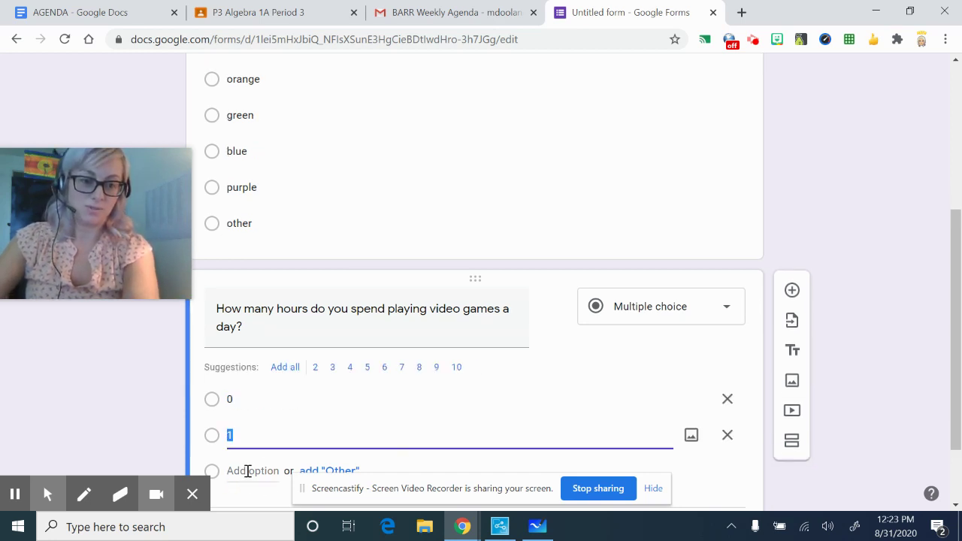
left_click(269, 472)
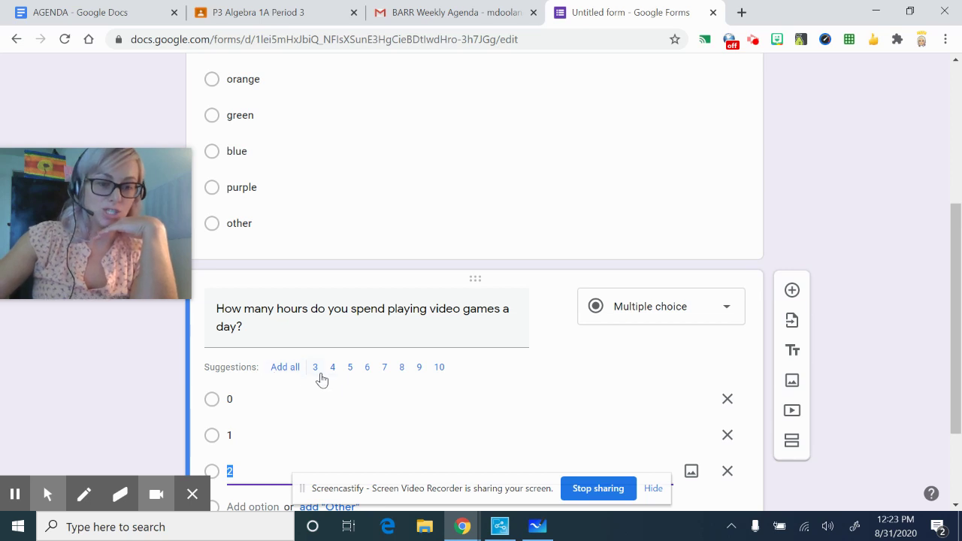
left_click(281, 372)
scroll(573, 428, "down", 5)
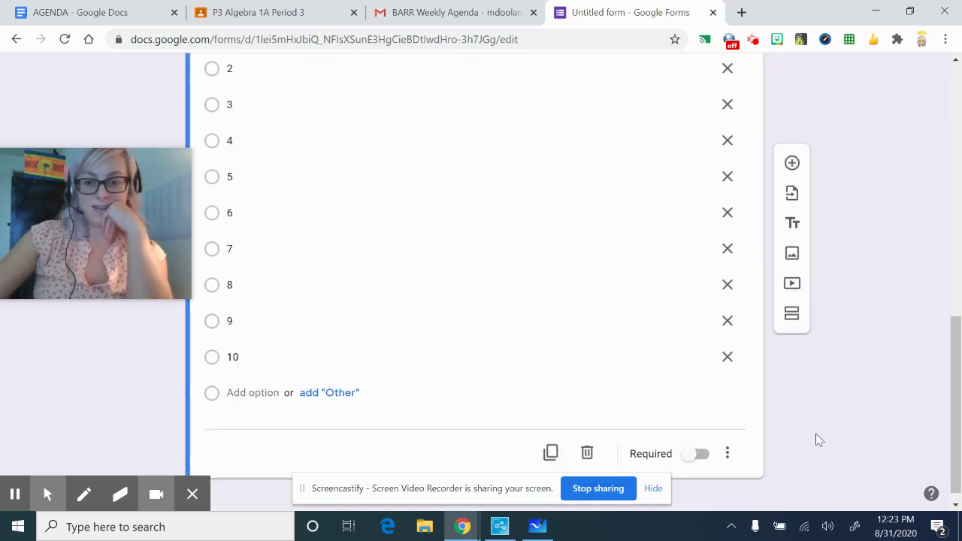
scroll(720, 419, "up", 5)
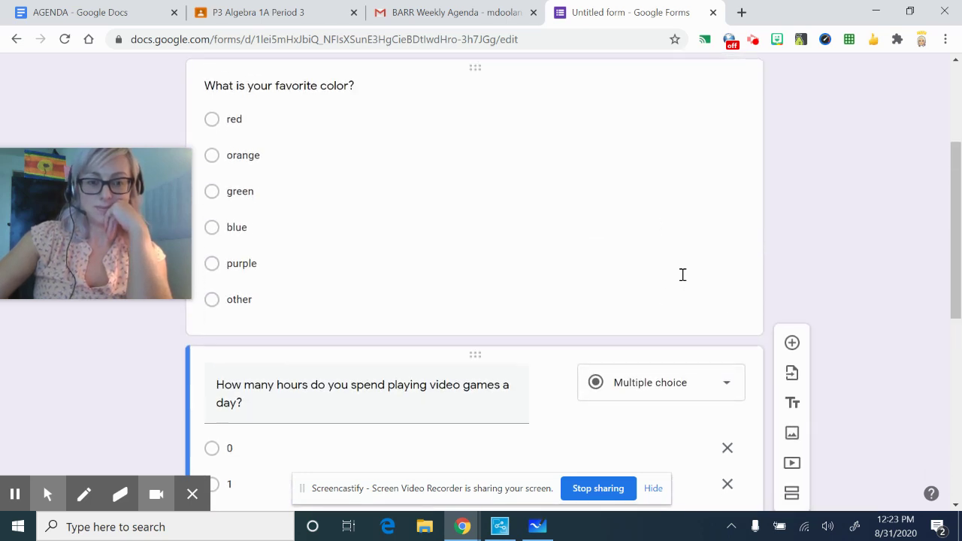
scroll(617, 308, "up", 2)
- Turn on Required for the favorite color question
left_click(557, 344)
left_click(696, 421)
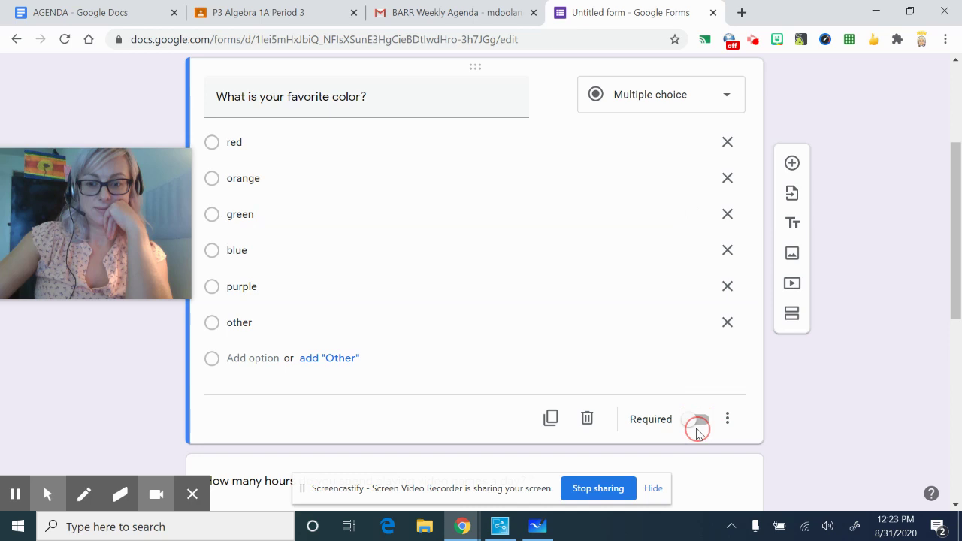
scroll(826, 421, "down", 4)
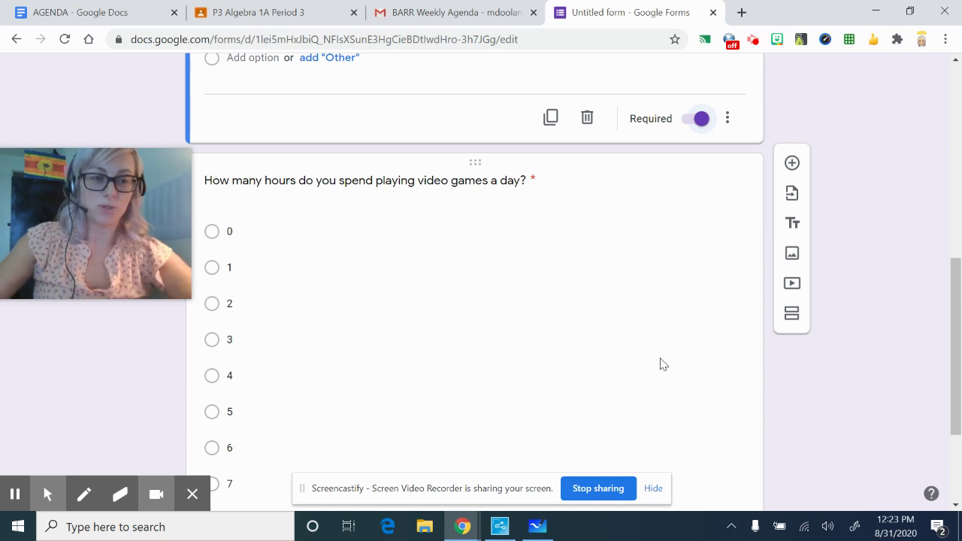
scroll(850, 394, "up", 7)
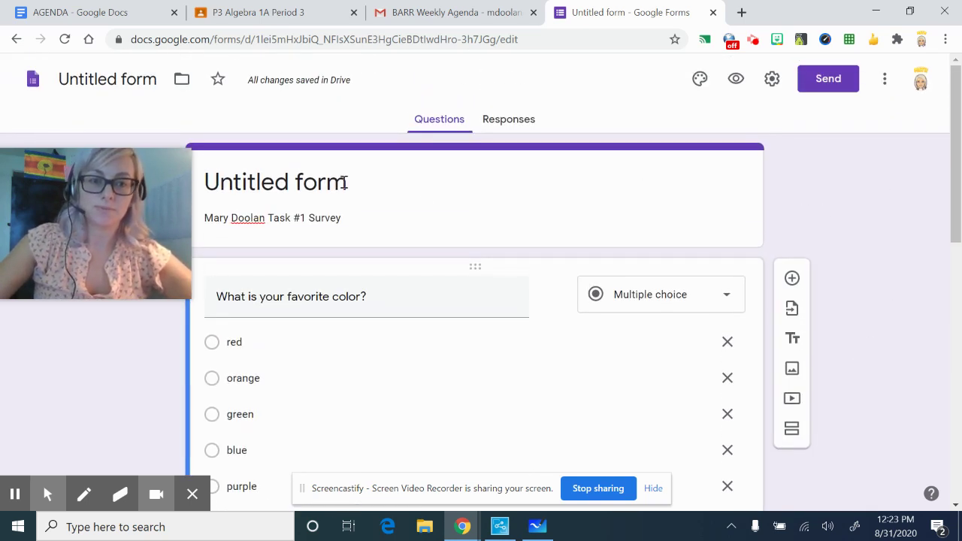
- Move the survey name from the description into the form title, replacing 'Untitled form'
triple_click(303, 182)
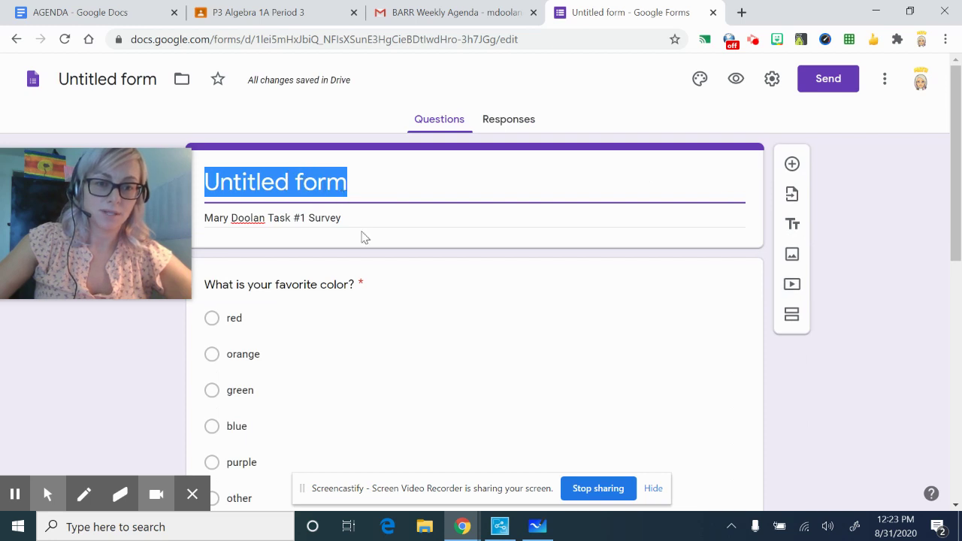
left_click_drag(346, 220, 221, 222)
key("ctrl+c")
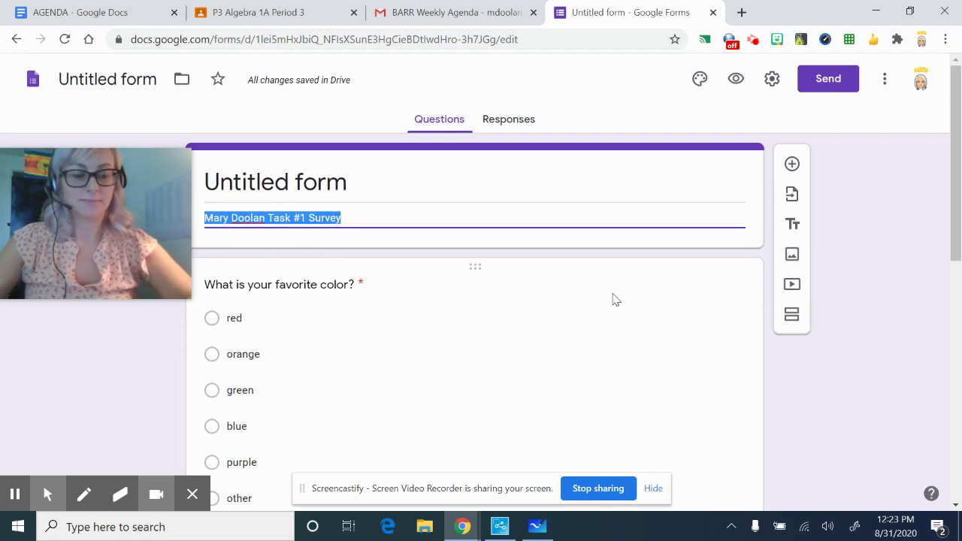
triple_click(393, 187)
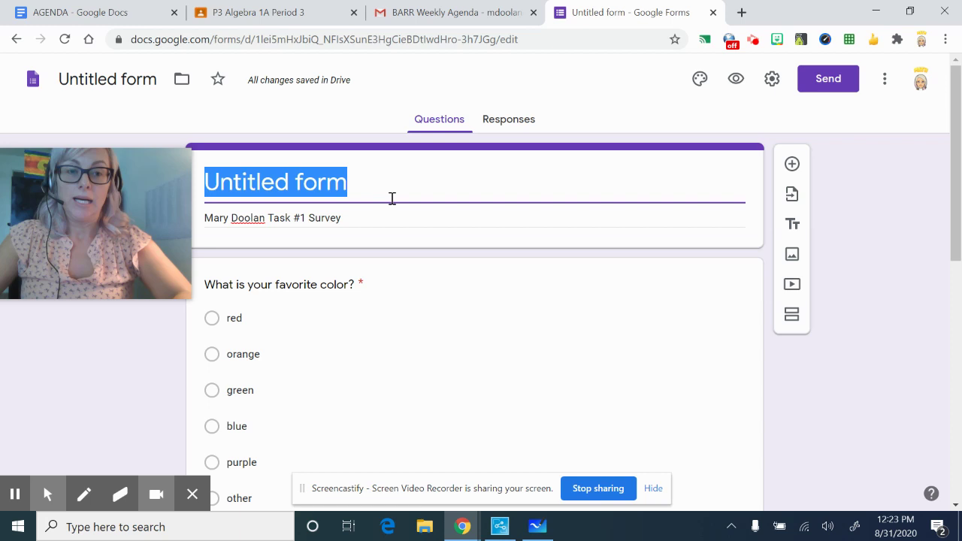
key("ctrl+v")
triple_click(378, 218)
key("BackSpace")
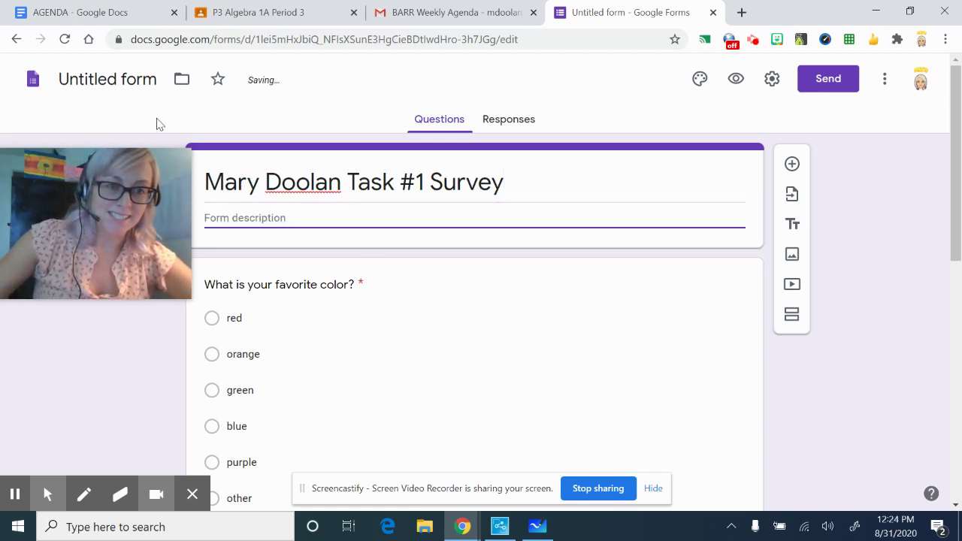
left_click(88, 84)
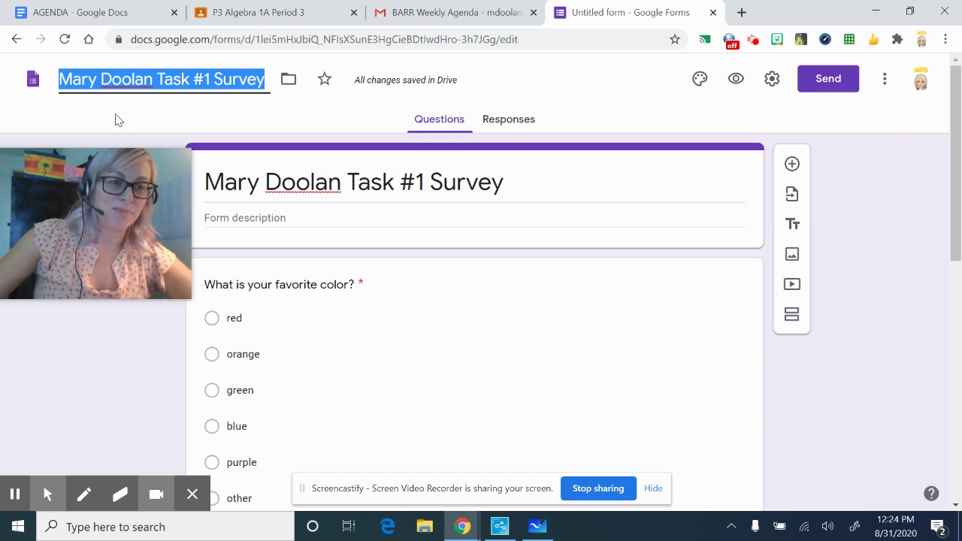
triple_click(559, 185)
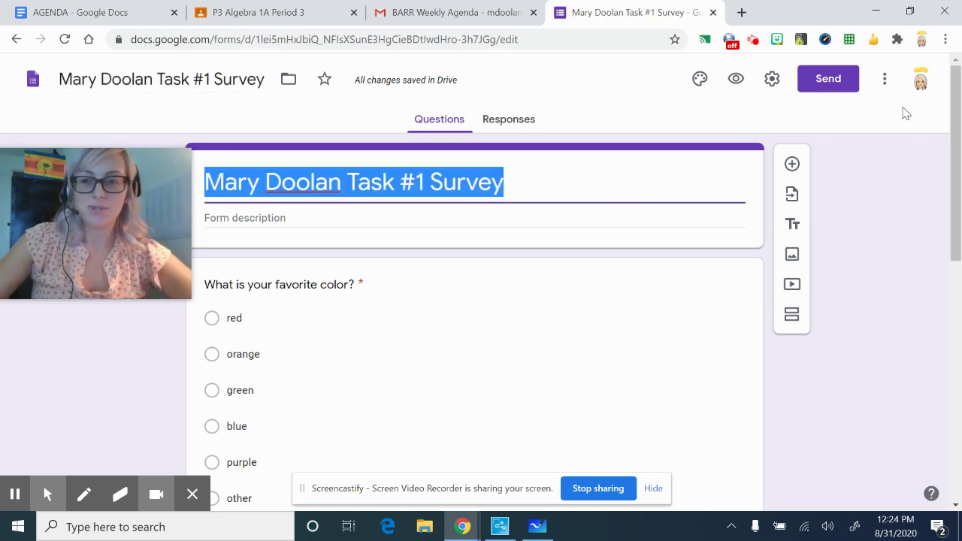
- Create an 'Algebra 1' folder in My Drive and move the form into it
left_click(289, 80)
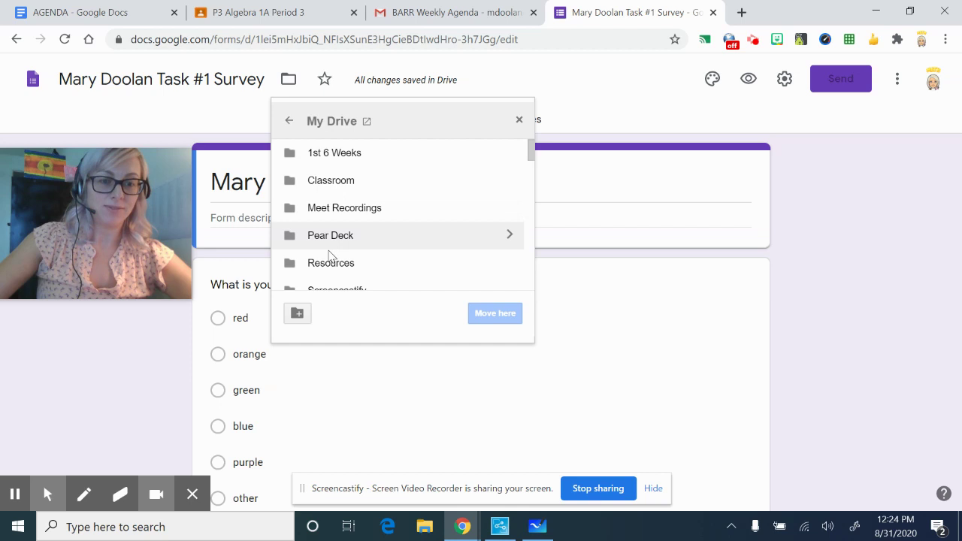
left_click(297, 313)
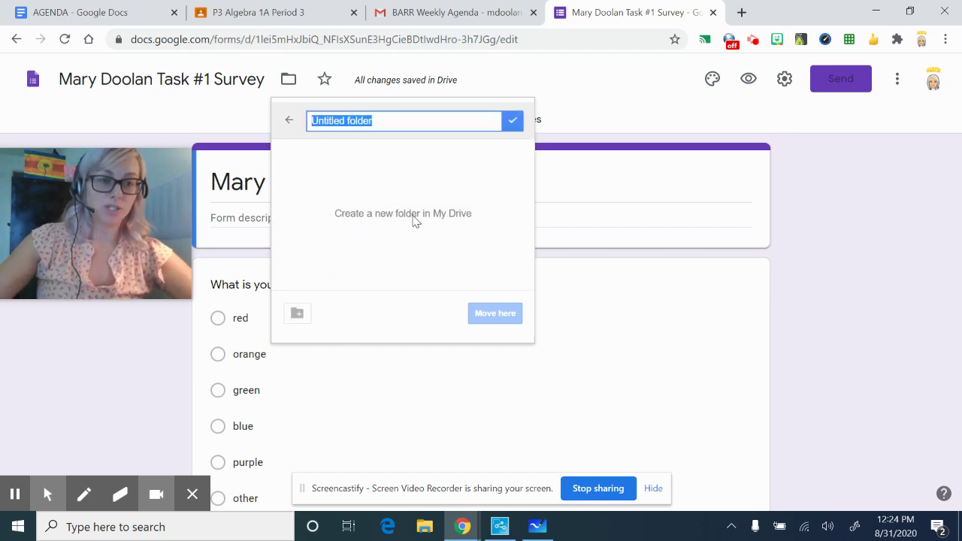
type("Algebra")
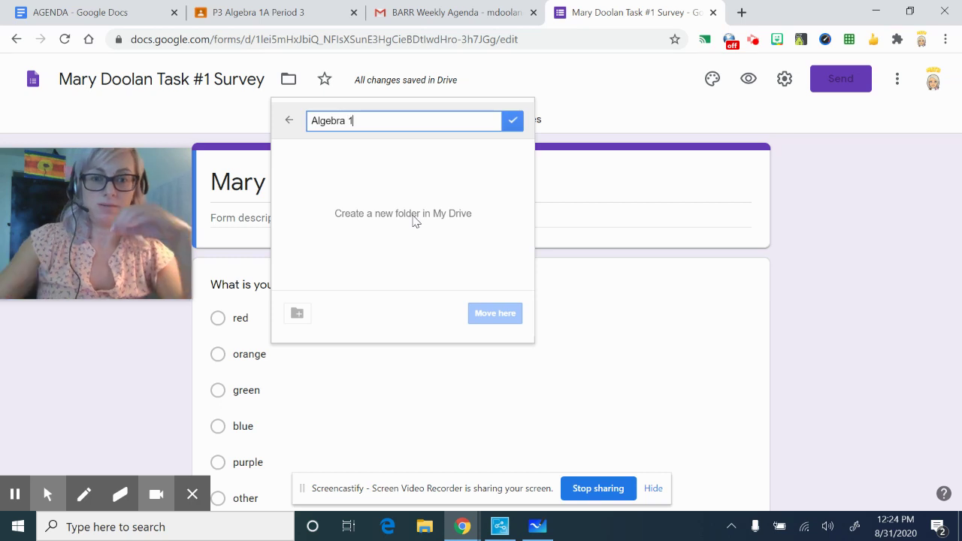
type(" 1")
left_click(509, 122)
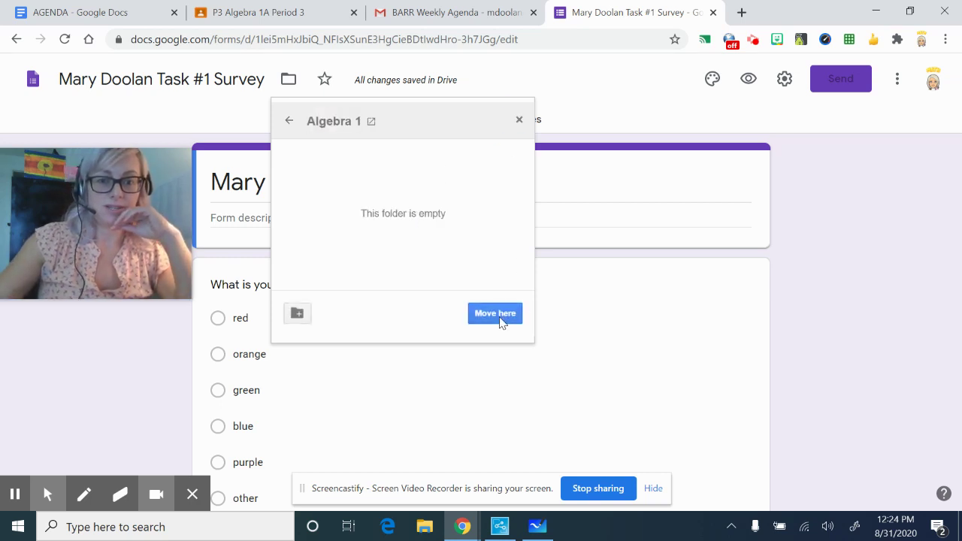
left_click(499, 318)
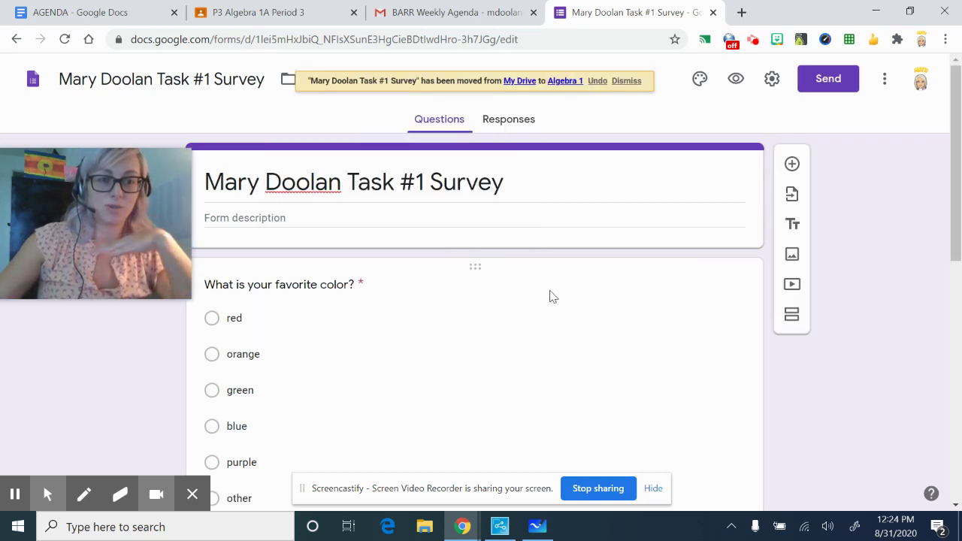
- Uncheck 'Restrict to users in Hemet Unified School District' in Settings and save
left_click(886, 81)
left_click(769, 89)
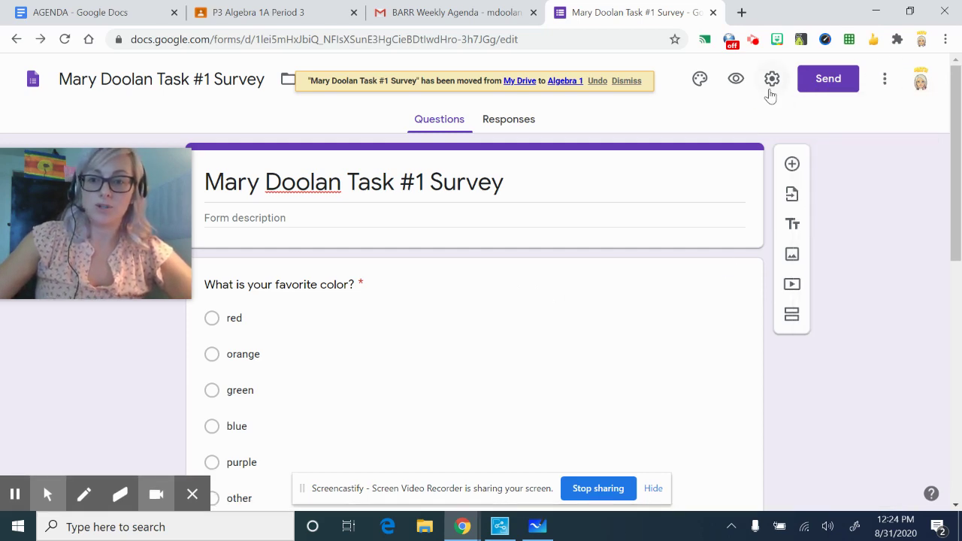
left_click(770, 89)
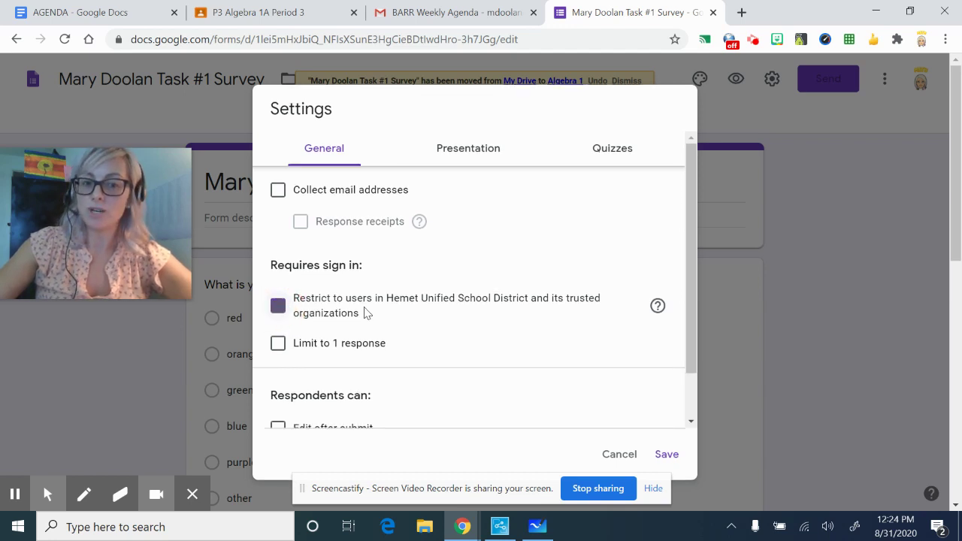
scroll(529, 320, "down", 1)
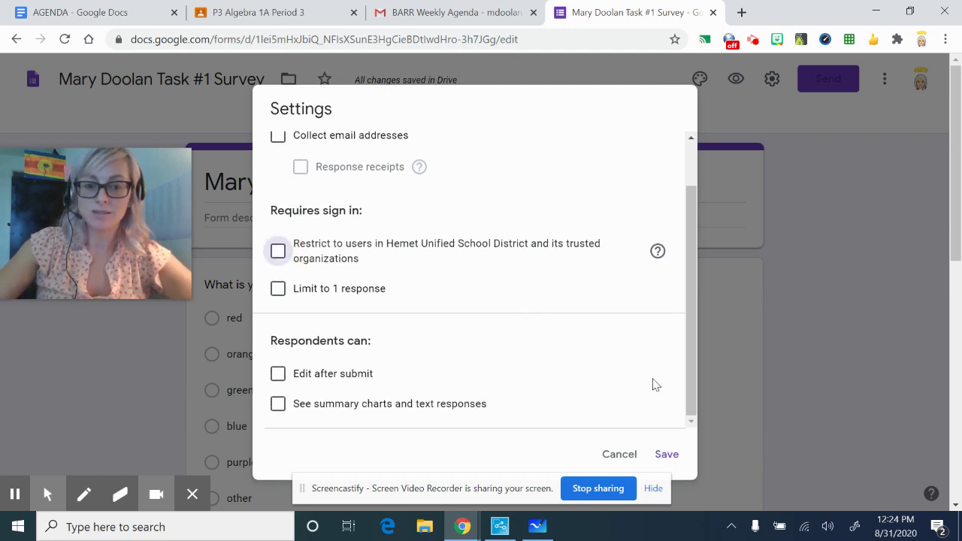
left_click(667, 456)
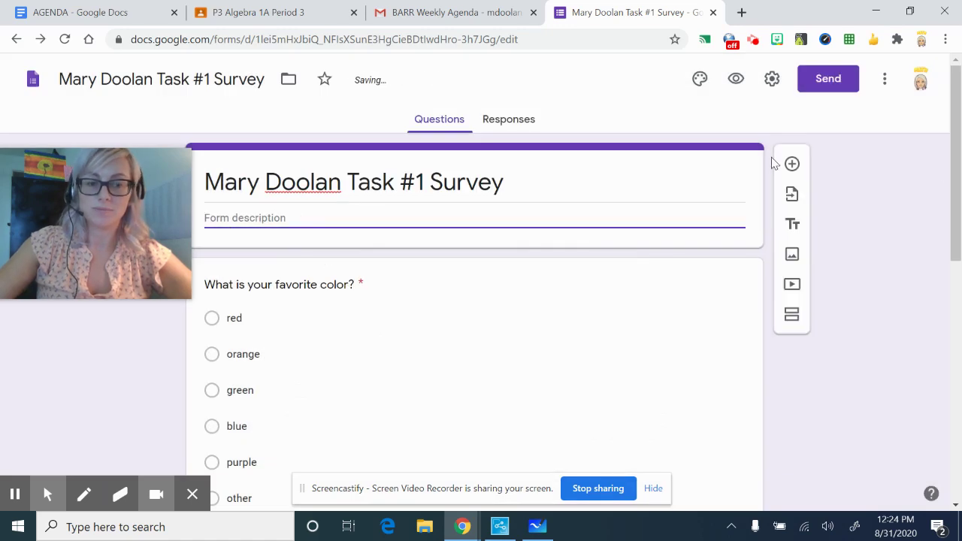
left_click(884, 84)
left_click(824, 86)
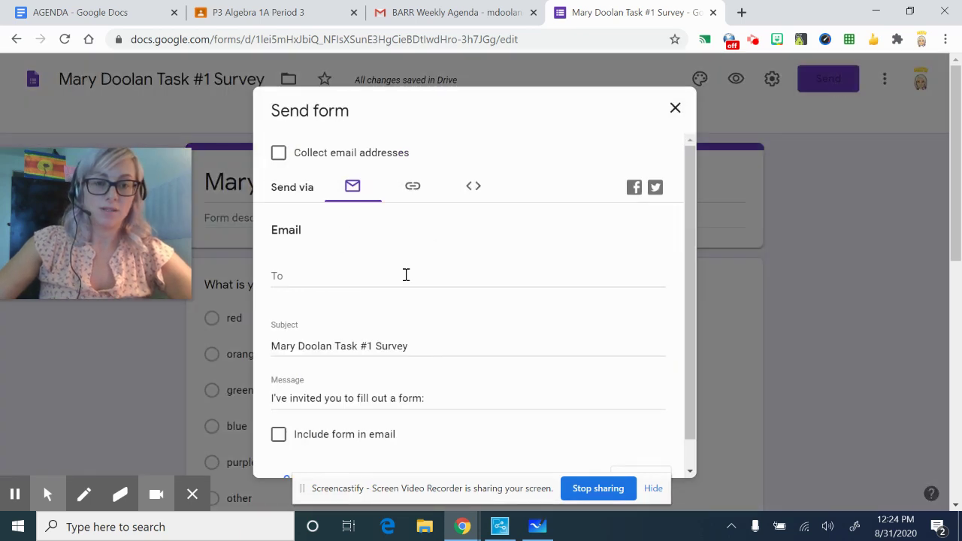
left_click(305, 277)
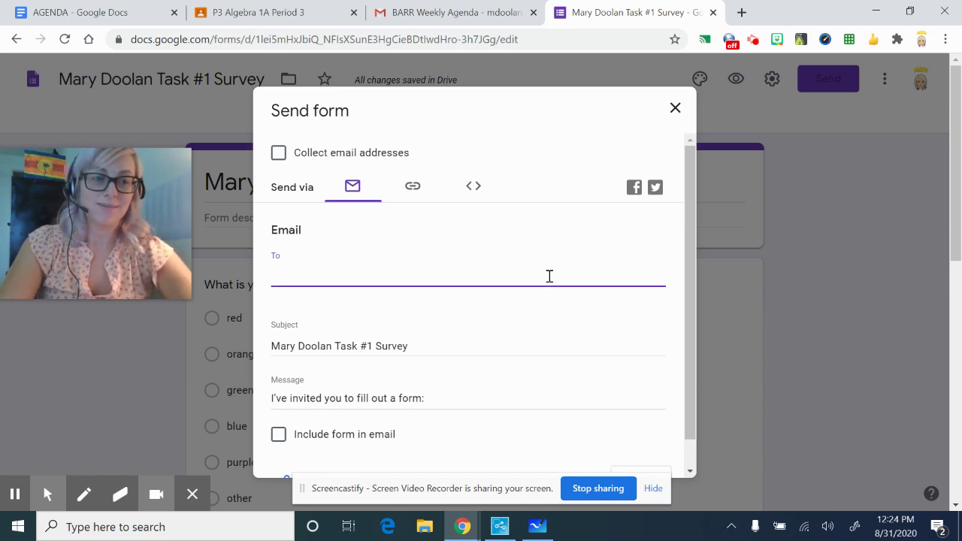
type("can")
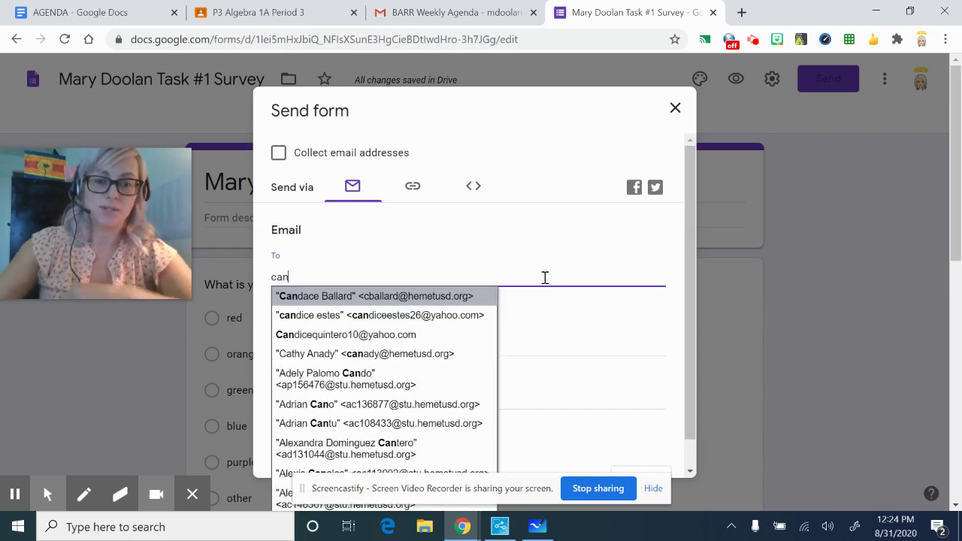
left_click(429, 295)
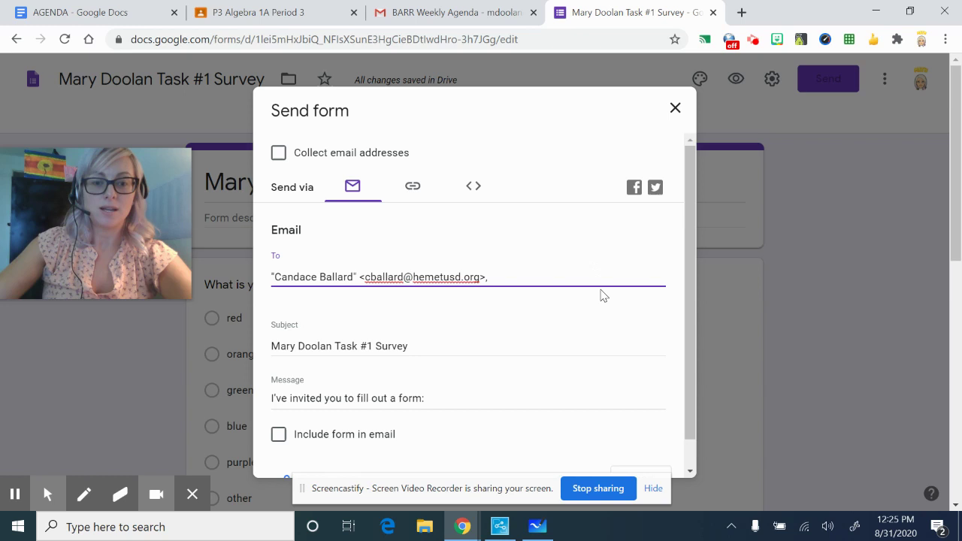
scroll(601, 295, "down", 1)
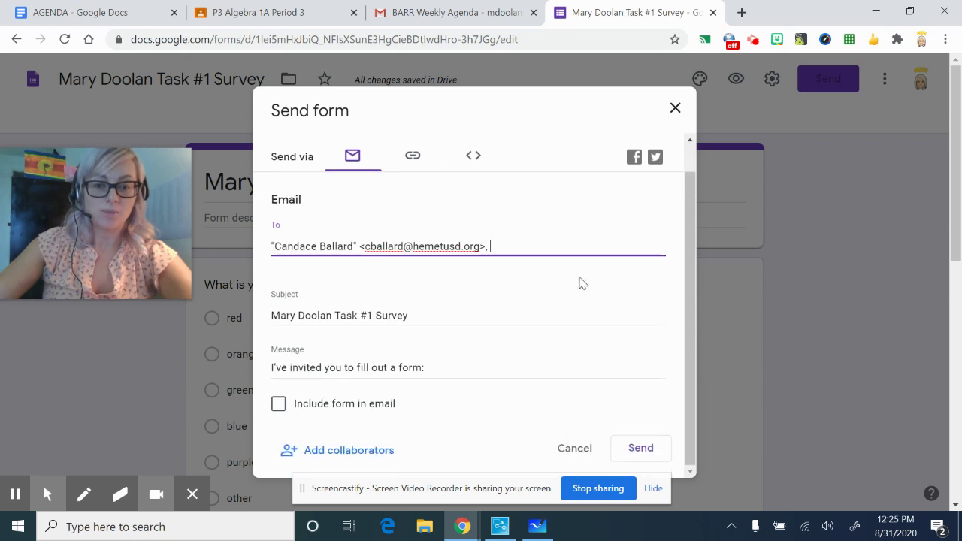
left_click(414, 159)
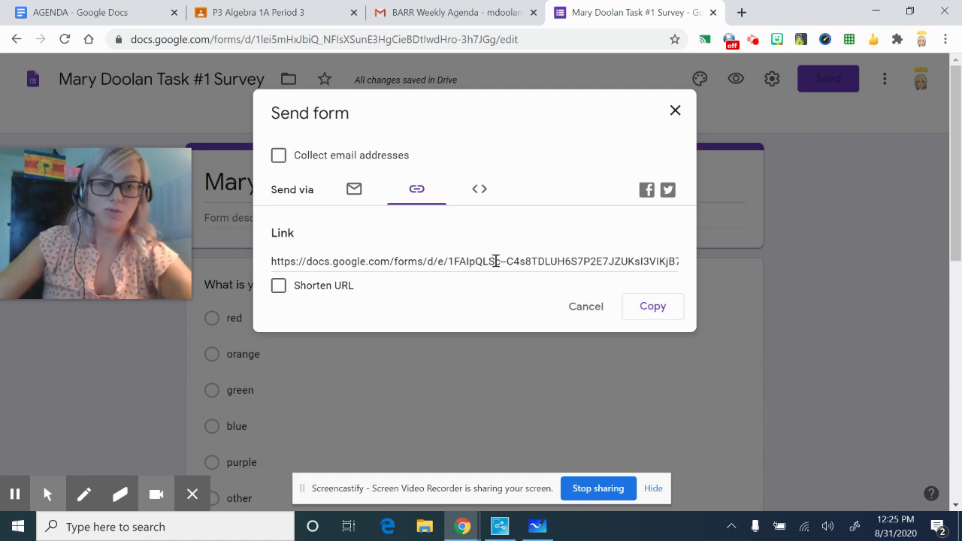
left_click(354, 190)
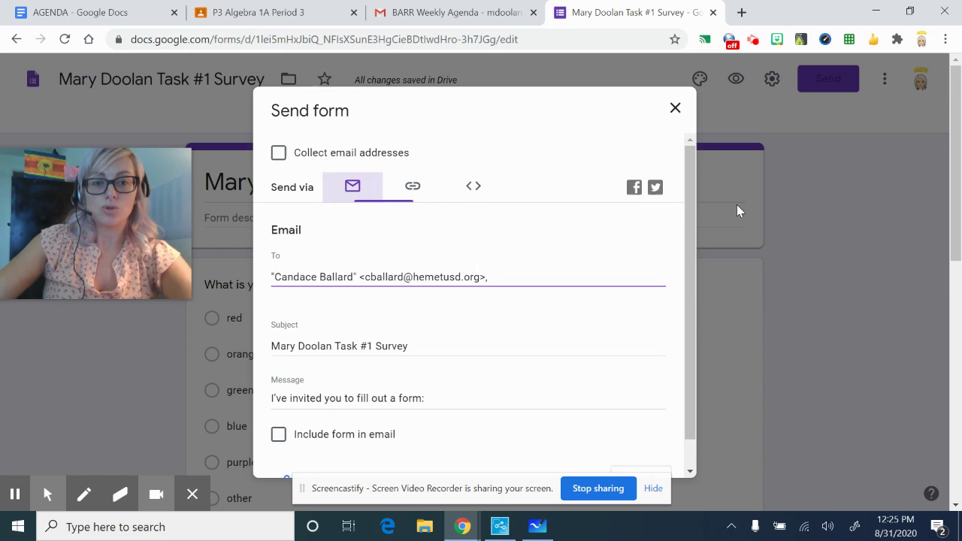
scroll(688, 309, "down", 3)
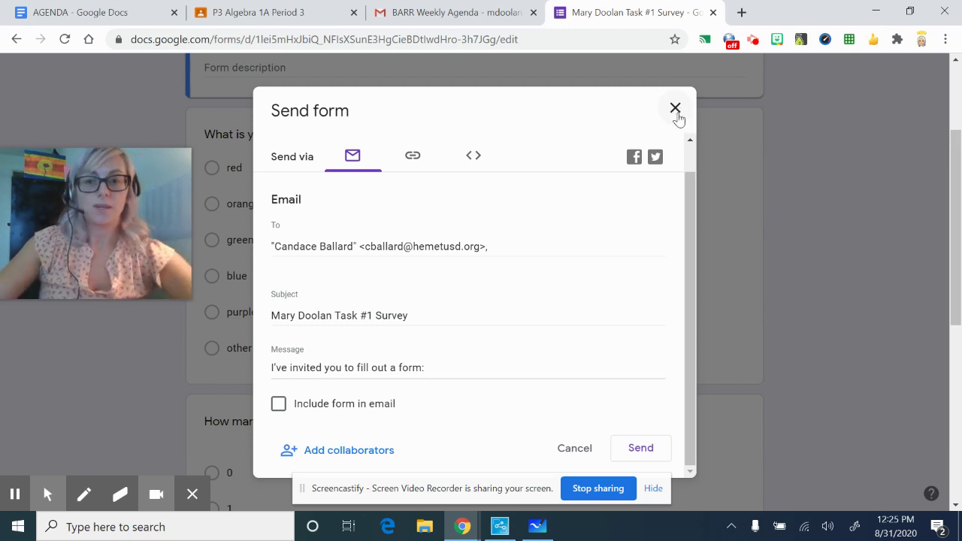
left_click(675, 109)
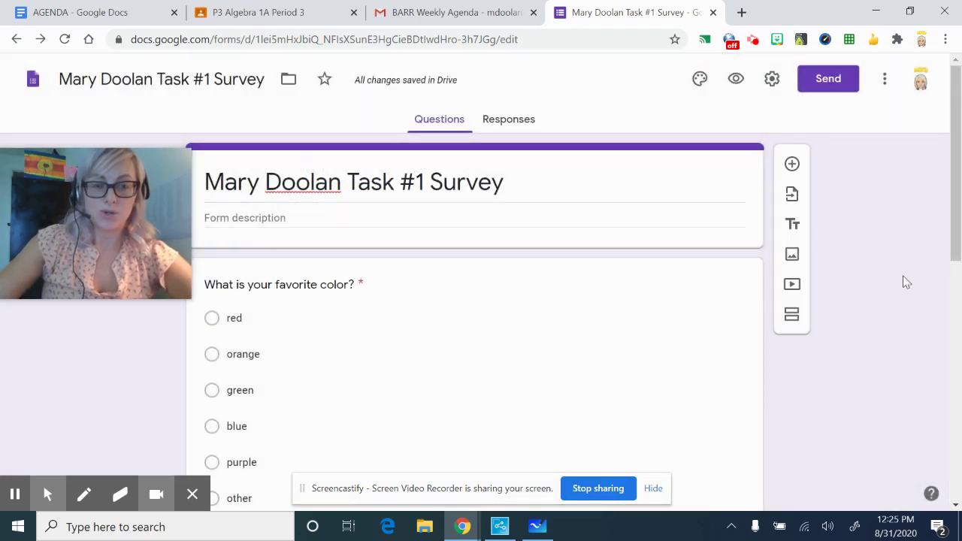